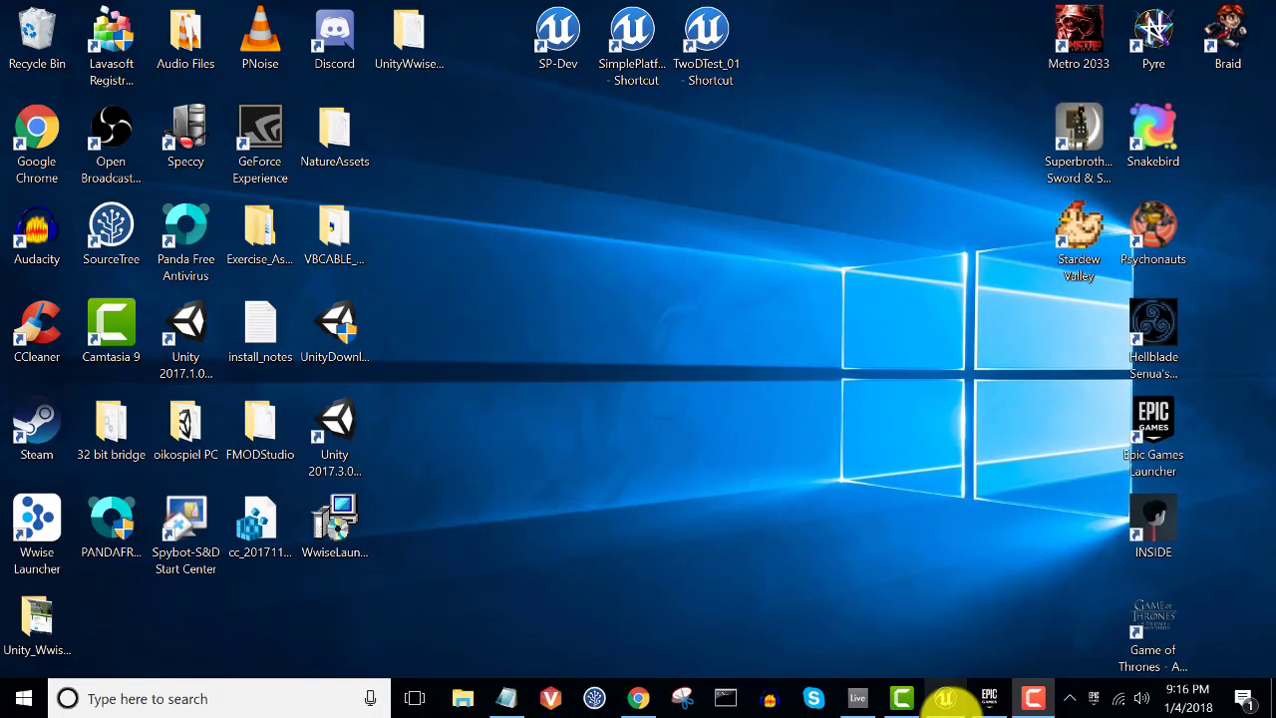
- Launch Unreal Engine 4.18.2 and choose Mobile / Tablet, Scalable 3D or 2D, no starter content
left_click(985, 700)
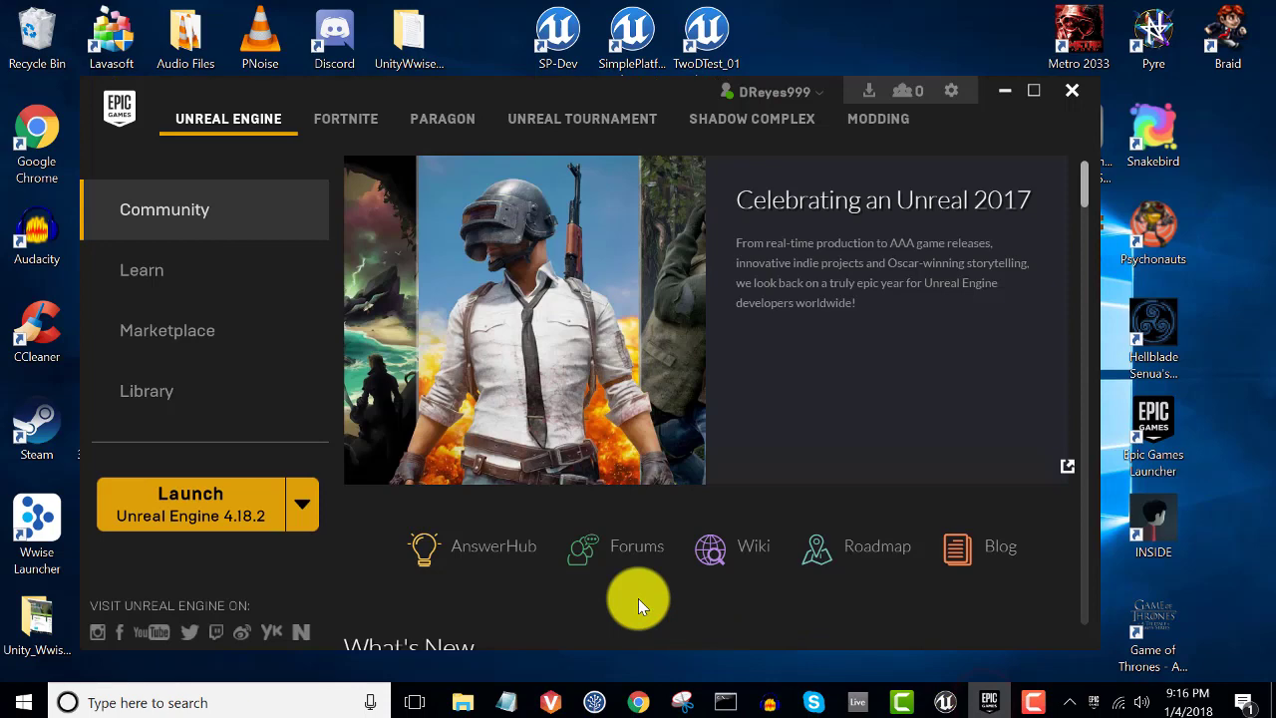
left_click(206, 513)
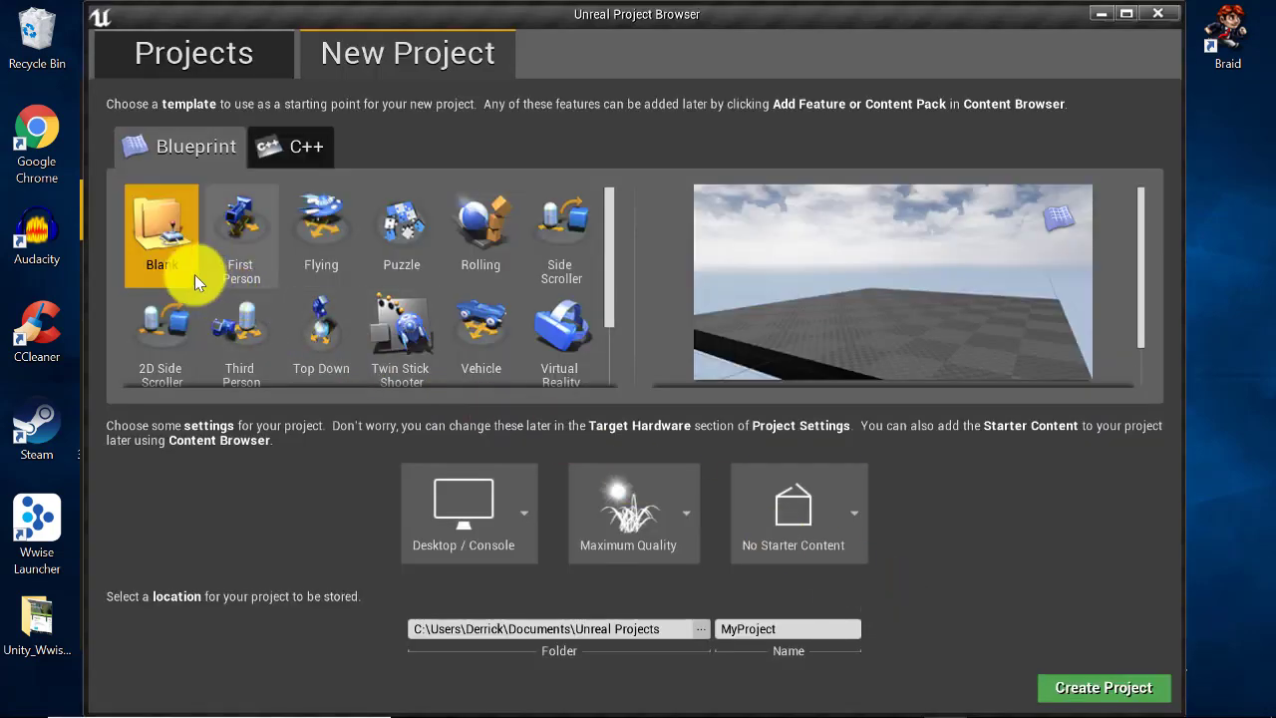
left_click(504, 509)
left_click(574, 603)
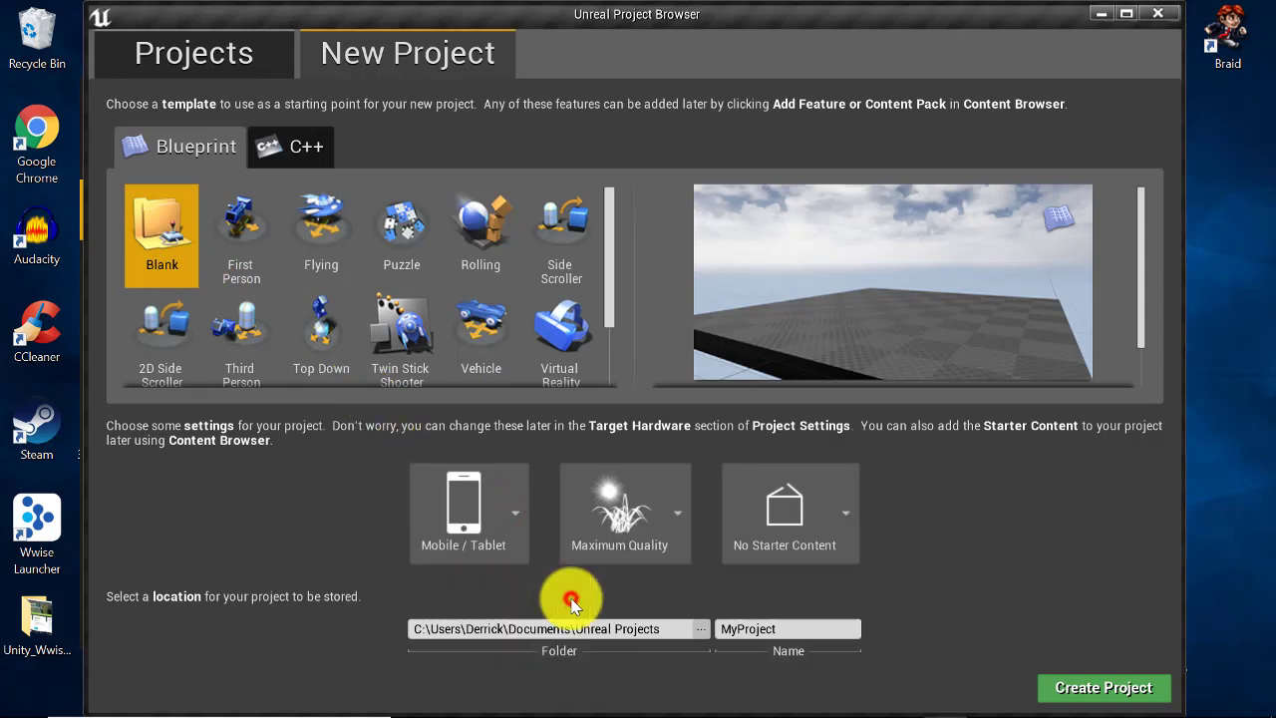
left_click(660, 543)
left_click(732, 604)
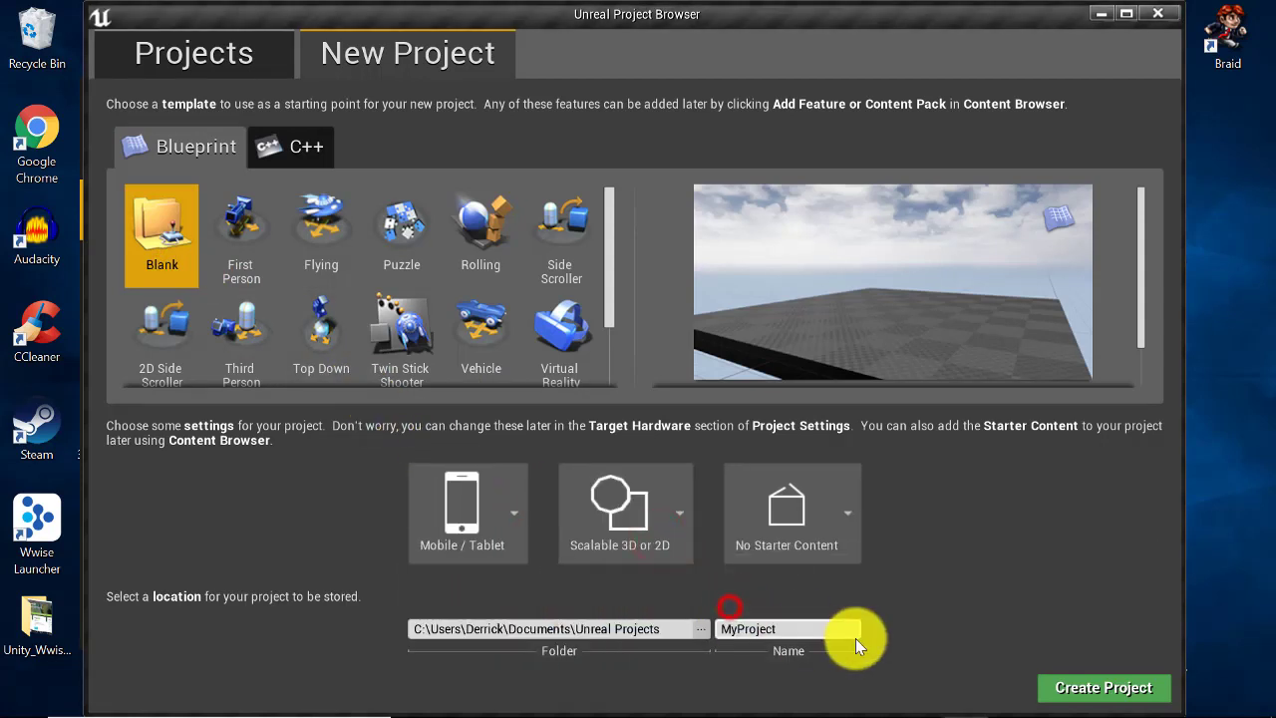
left_click(834, 539)
left_click(812, 603)
- Set the project folder to Desktop, name it NewAudioEngine, and create the project
left_click(702, 630)
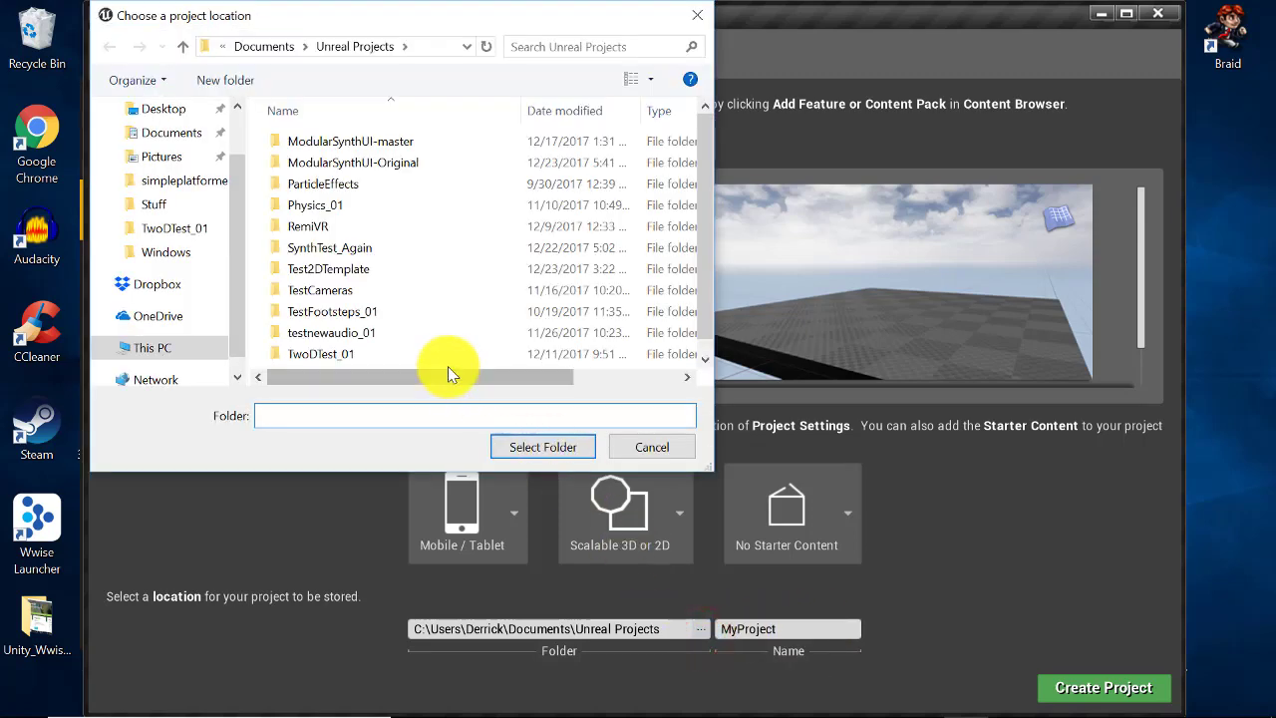
left_click(158, 106)
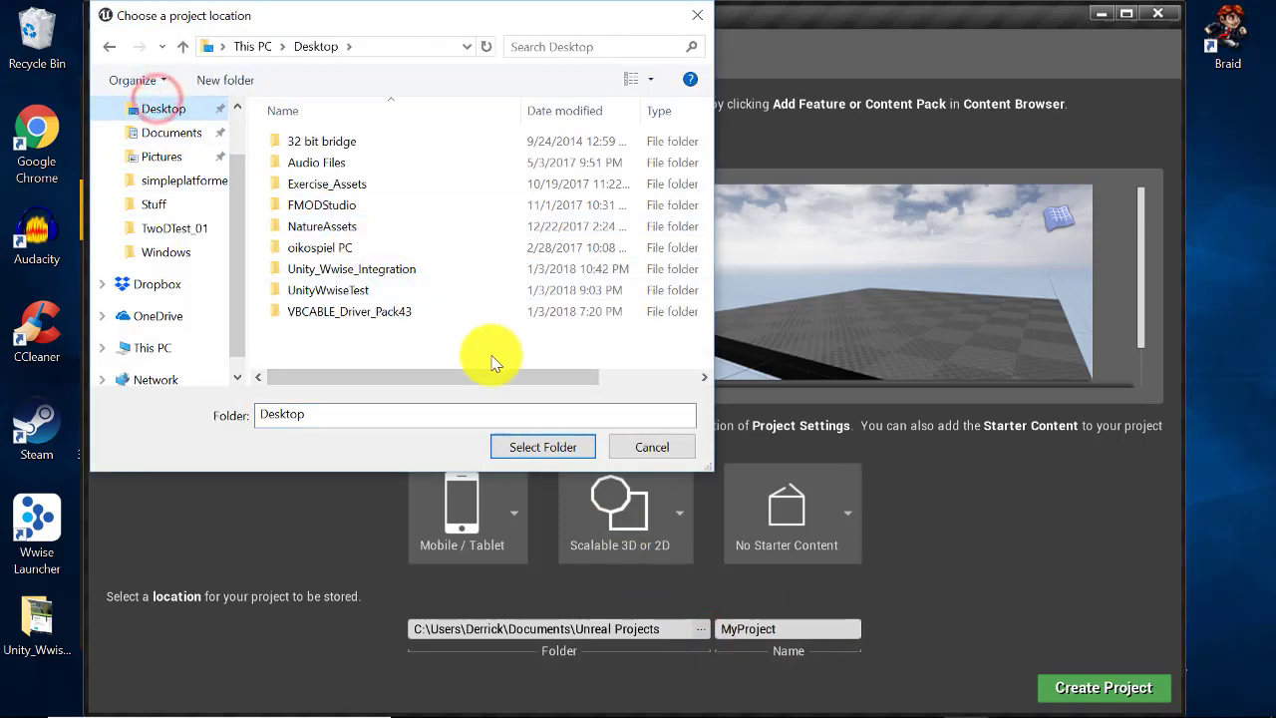
left_click(526, 447)
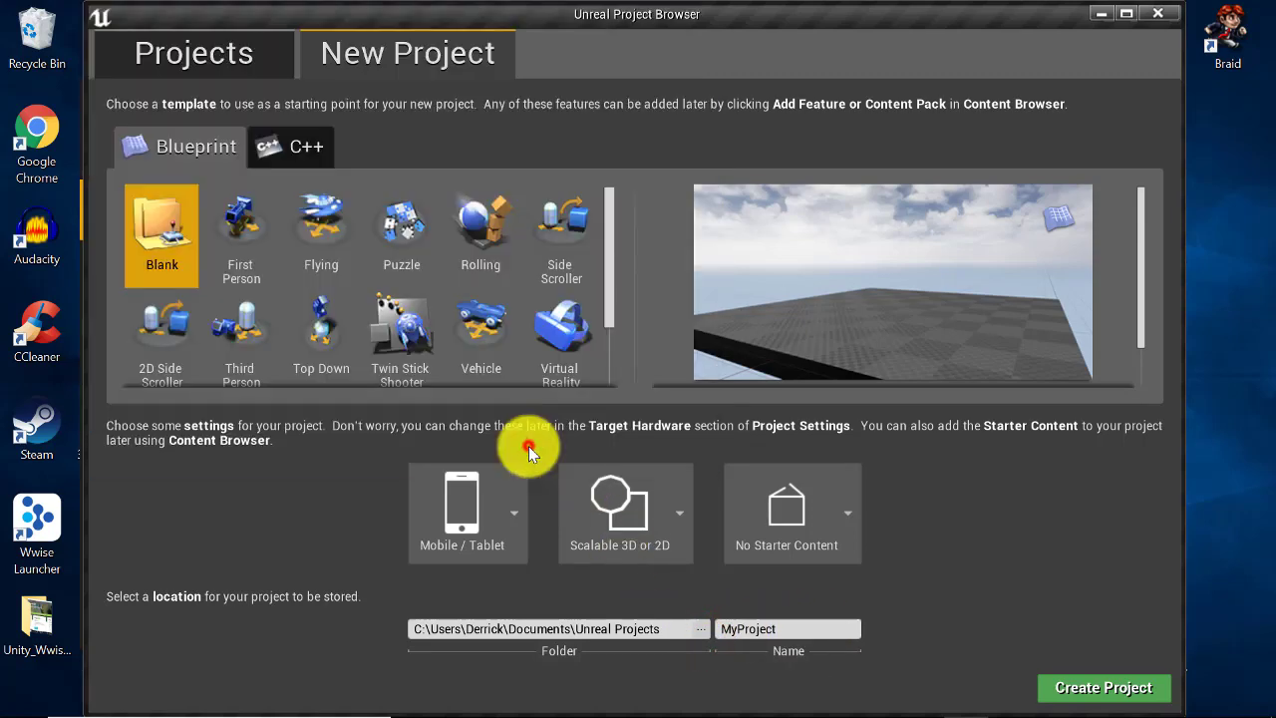
left_click(750, 632)
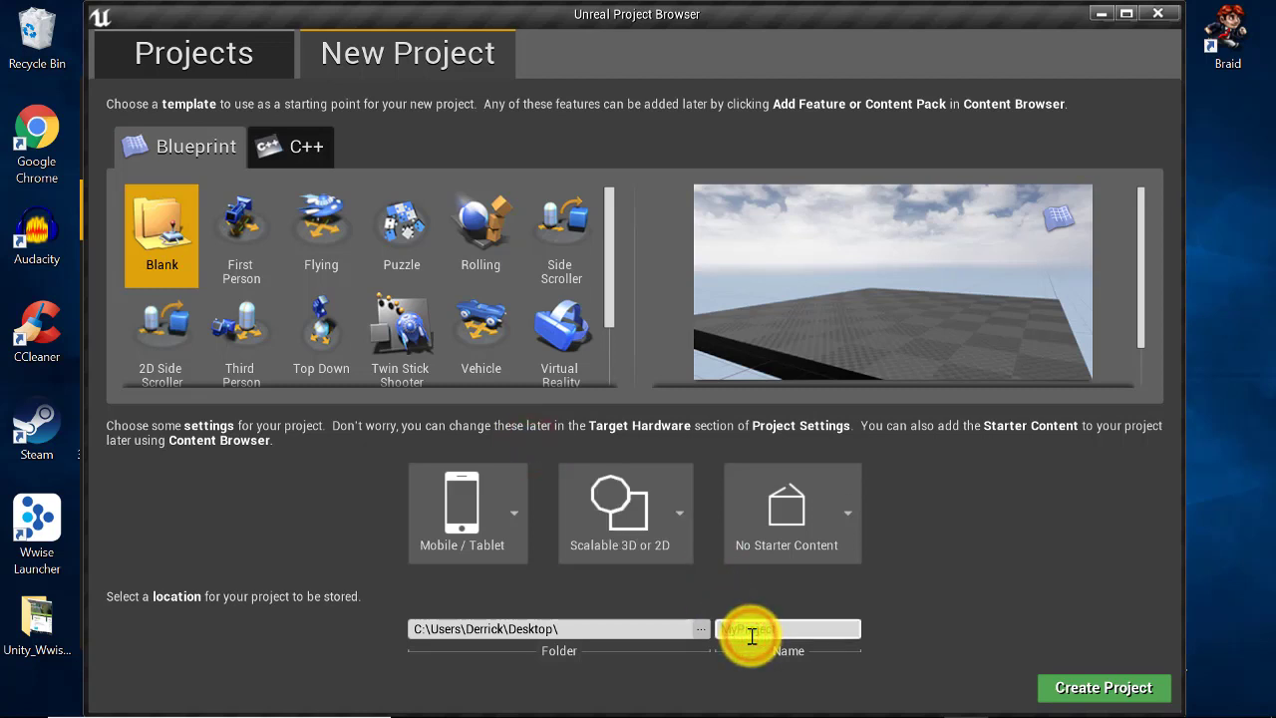
type("NewAudioEngine")
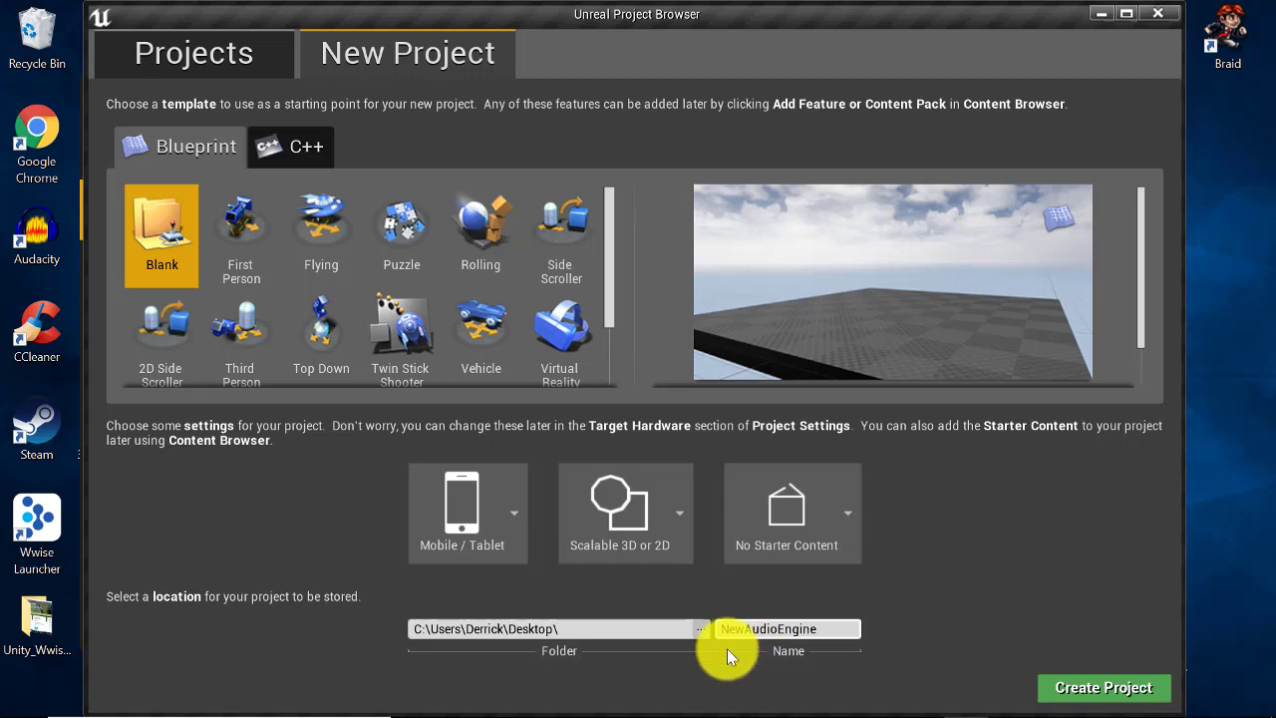
left_click(1074, 688)
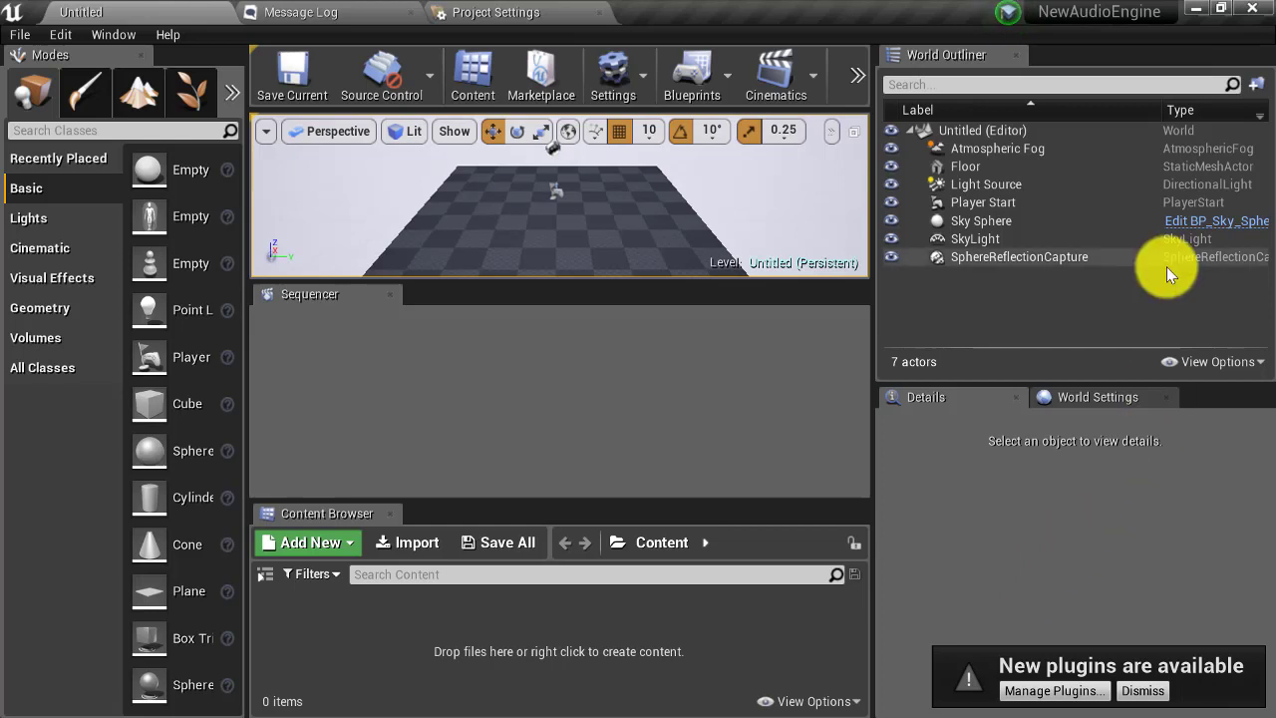
- Minimize the Unreal editor and the Epic Games Launcher to reveal the desktop
left_click(1196, 8)
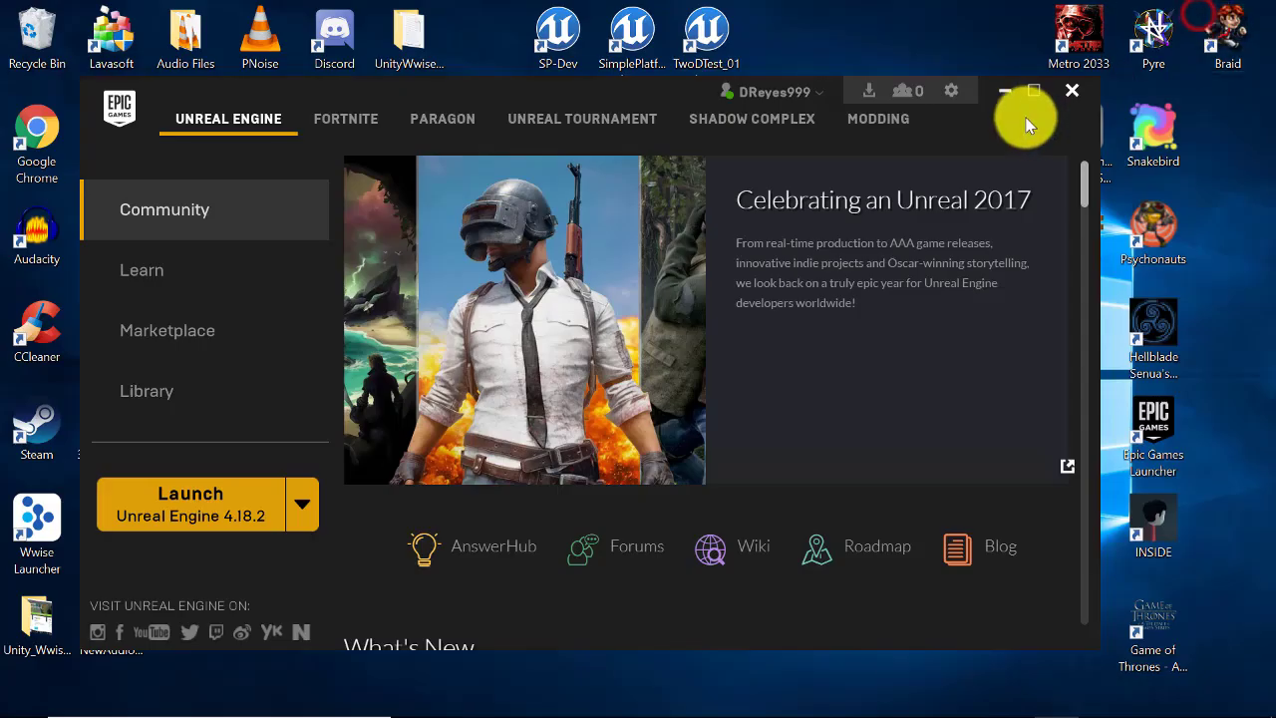
left_click(1002, 91)
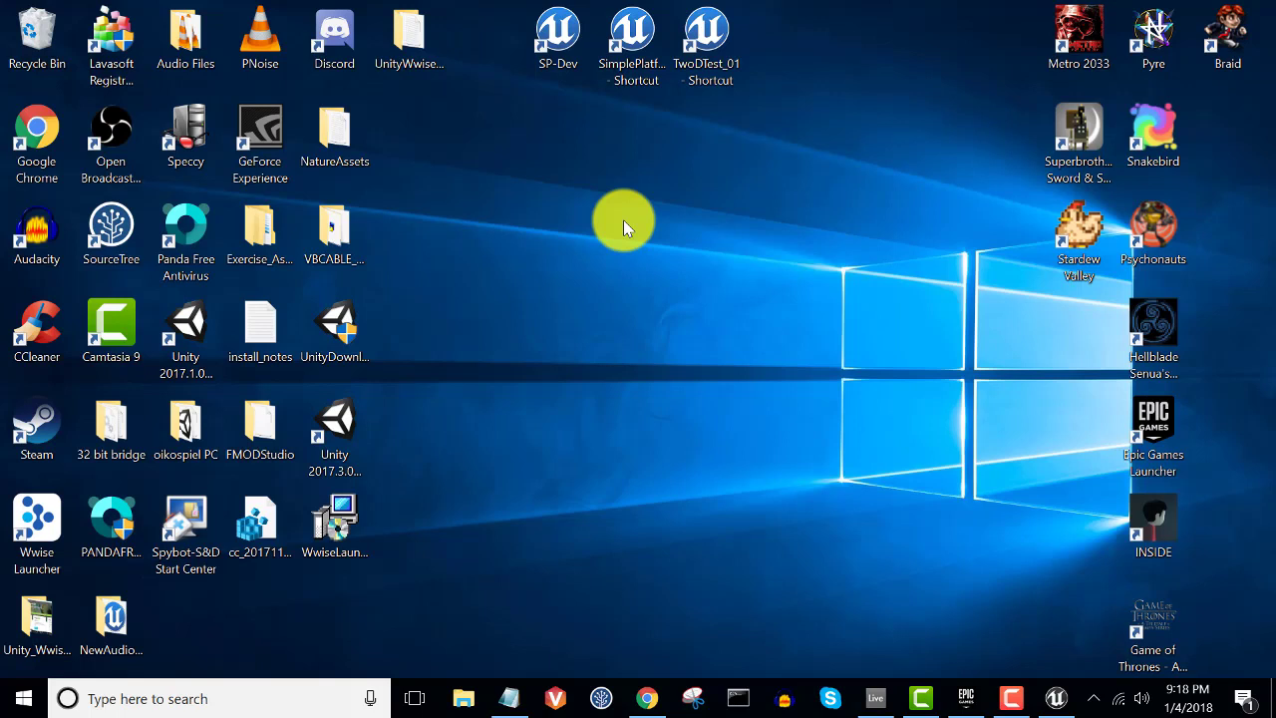
- Browse to C:\Program Files\Epic Games\UE_4.18\Engine\Config\Windows and open WindowsEngine in Notepad
left_click(464, 698)
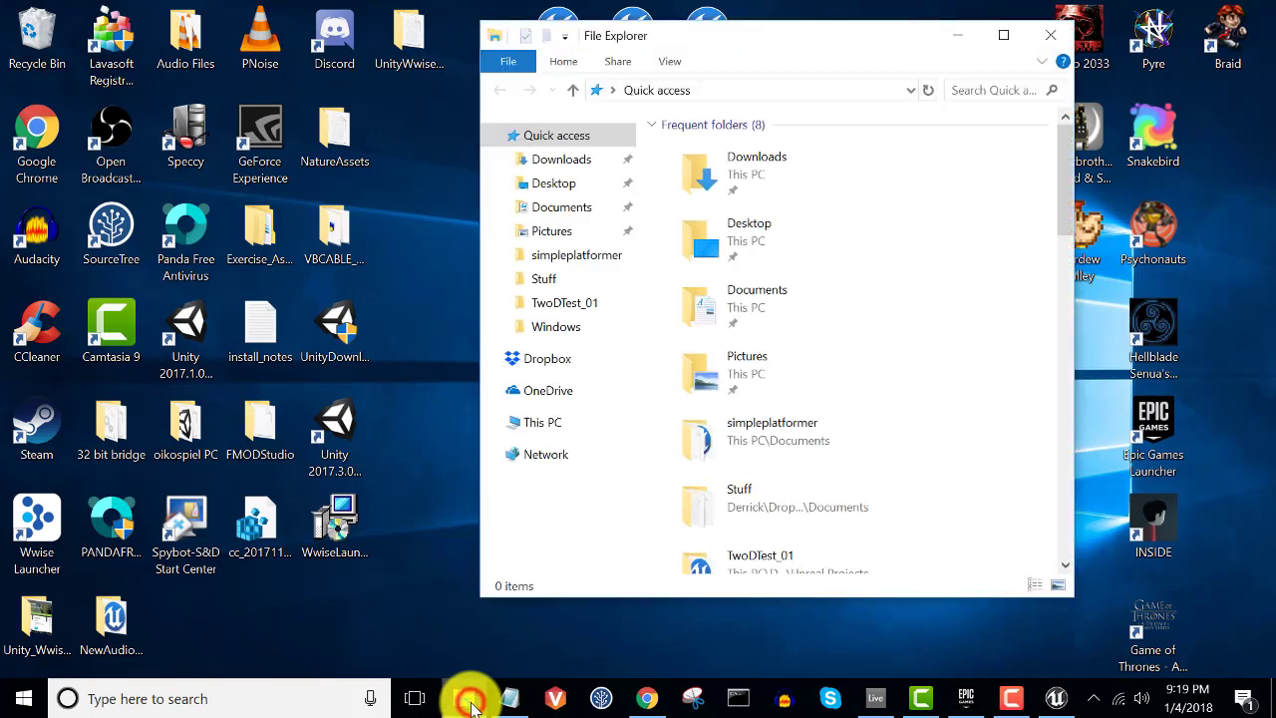
left_click(599, 420)
scroll(813, 422, "down", 2)
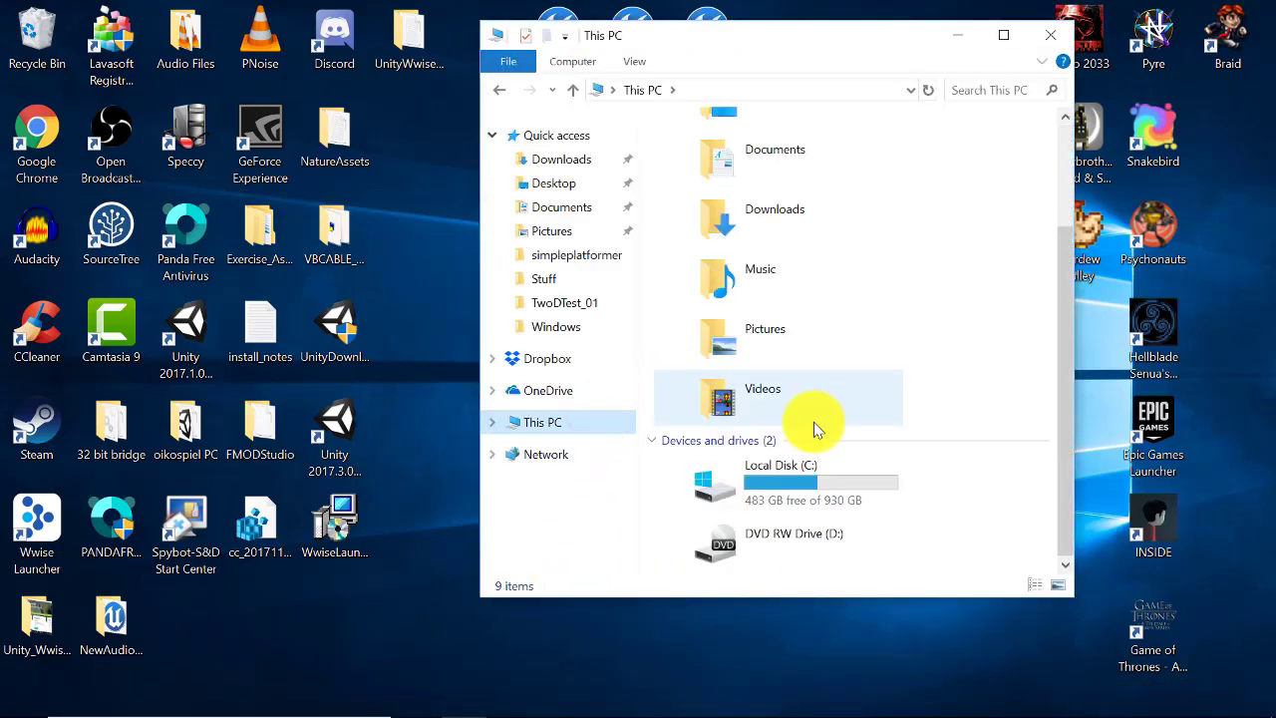
double_click(818, 496)
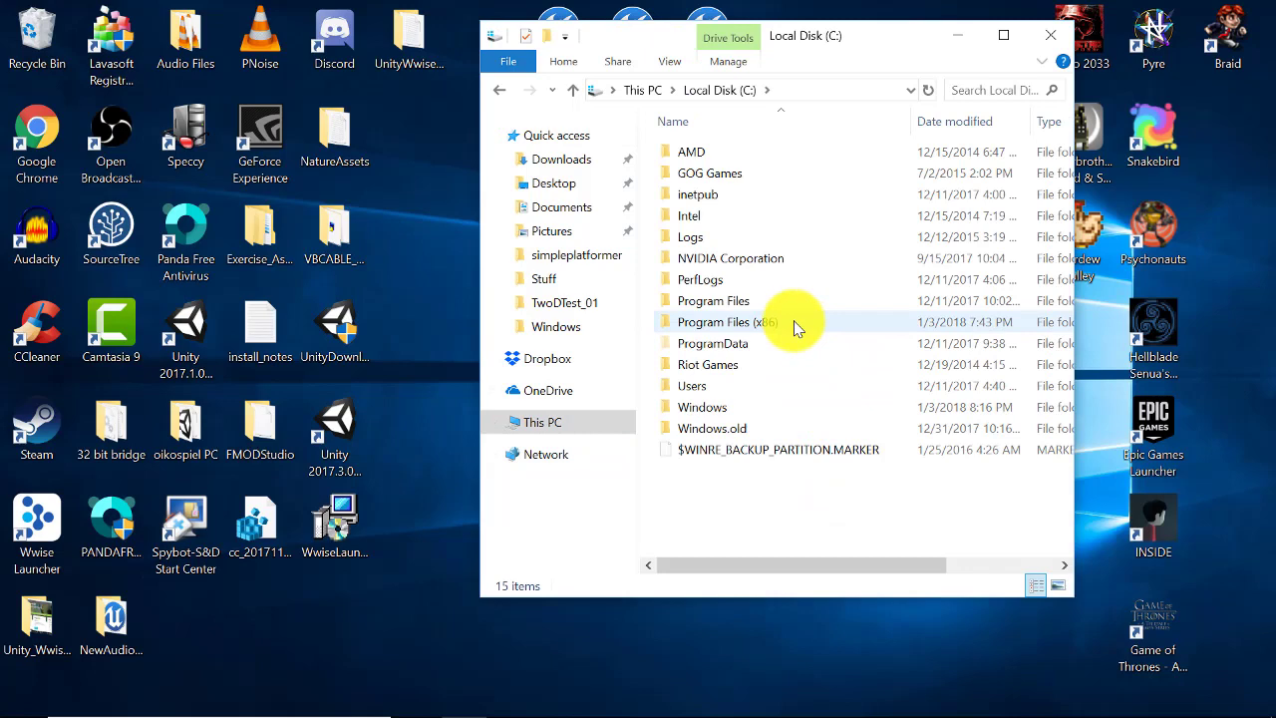
double_click(772, 300)
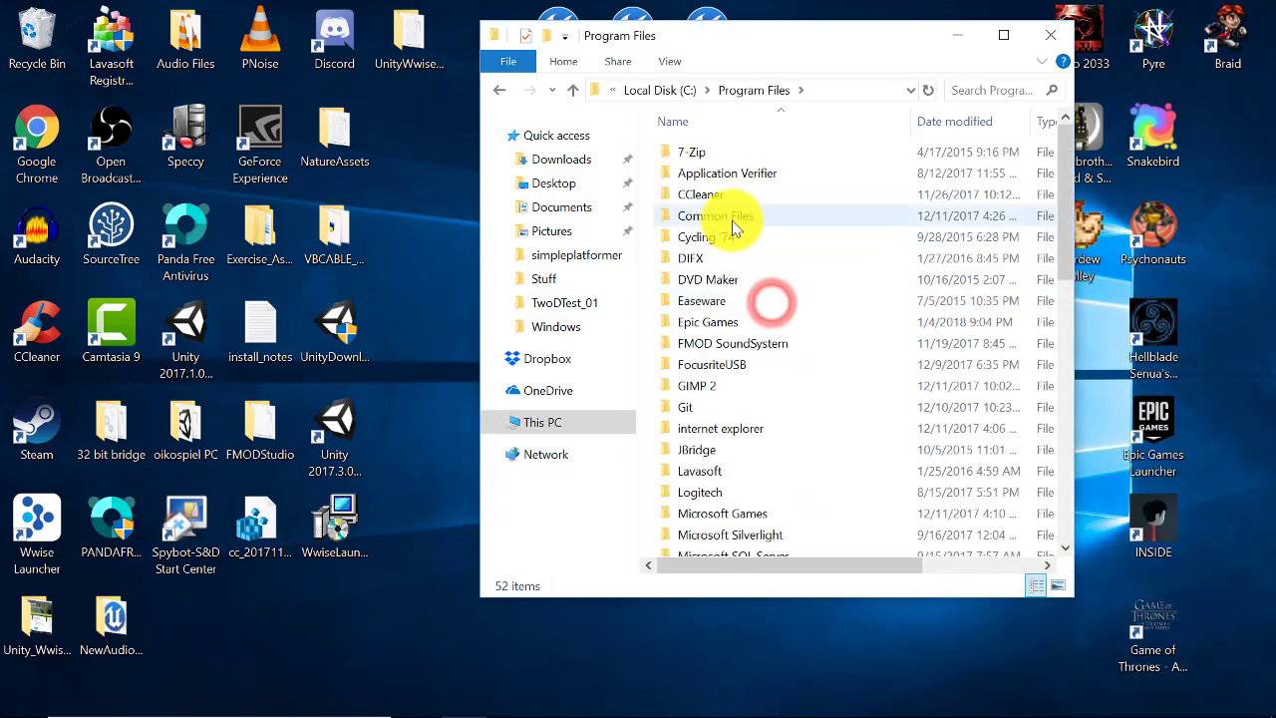
double_click(708, 319)
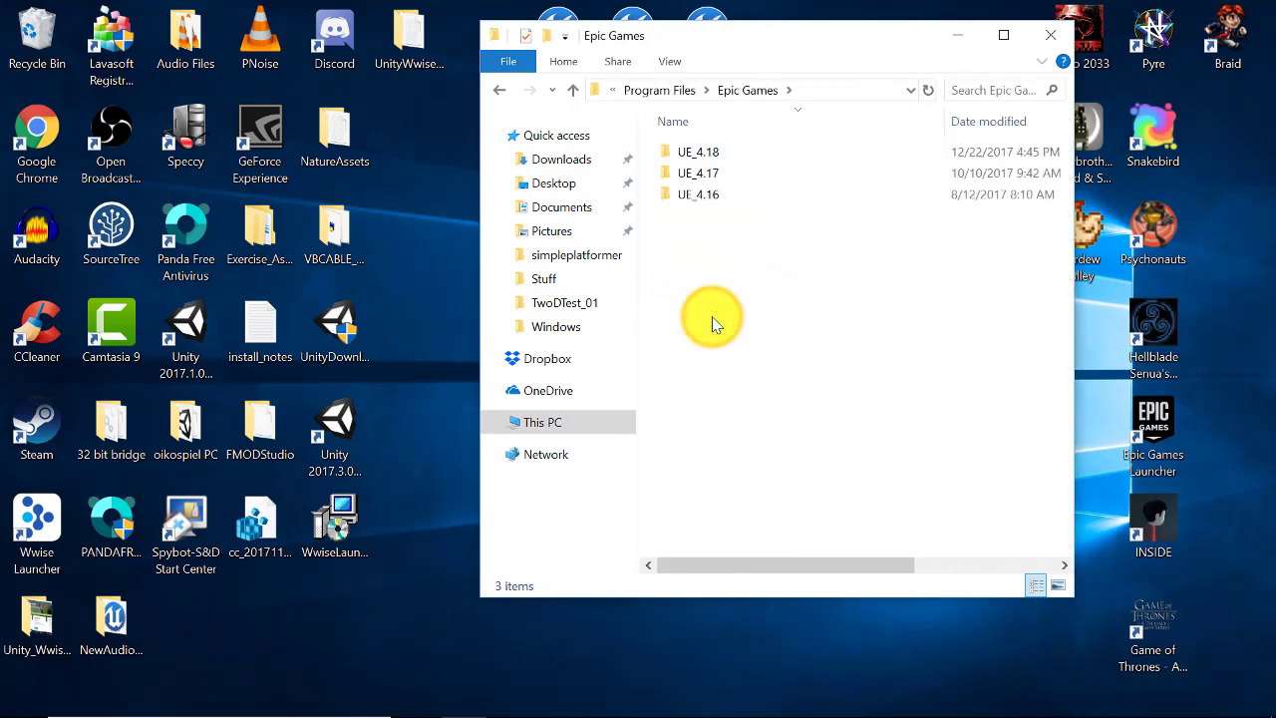
double_click(726, 159)
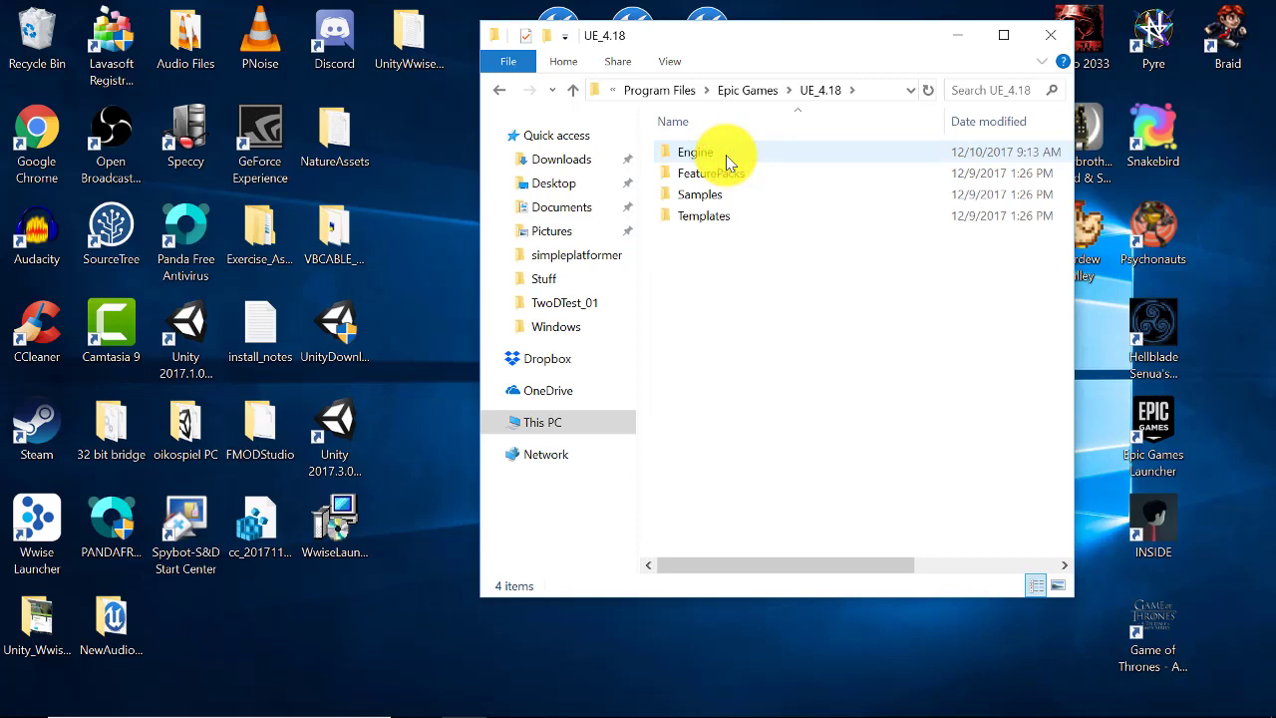
double_click(726, 155)
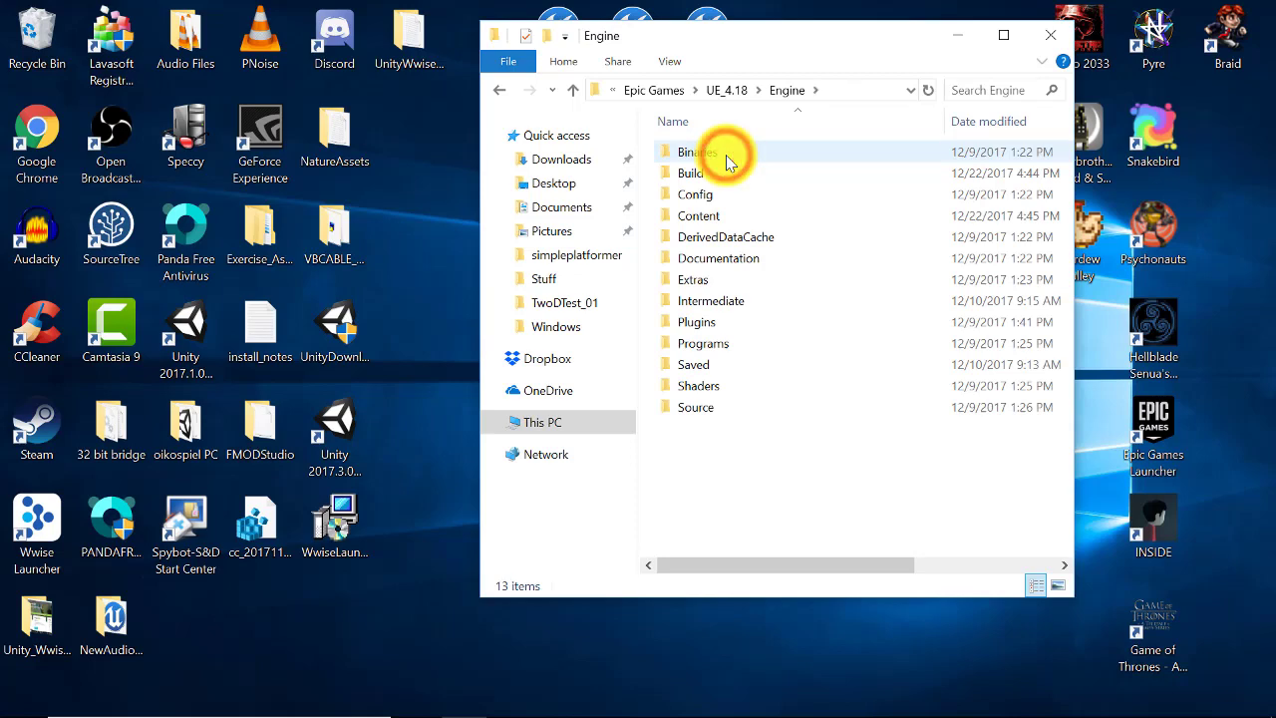
double_click(716, 193)
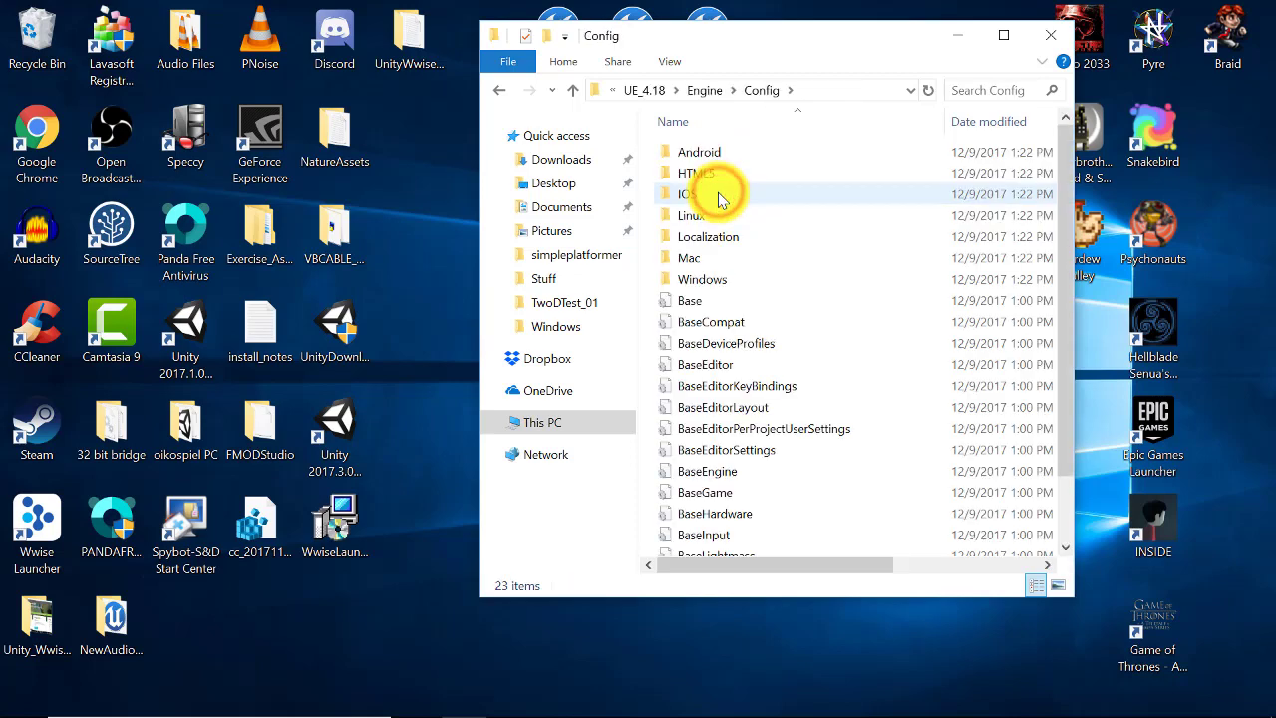
double_click(722, 283)
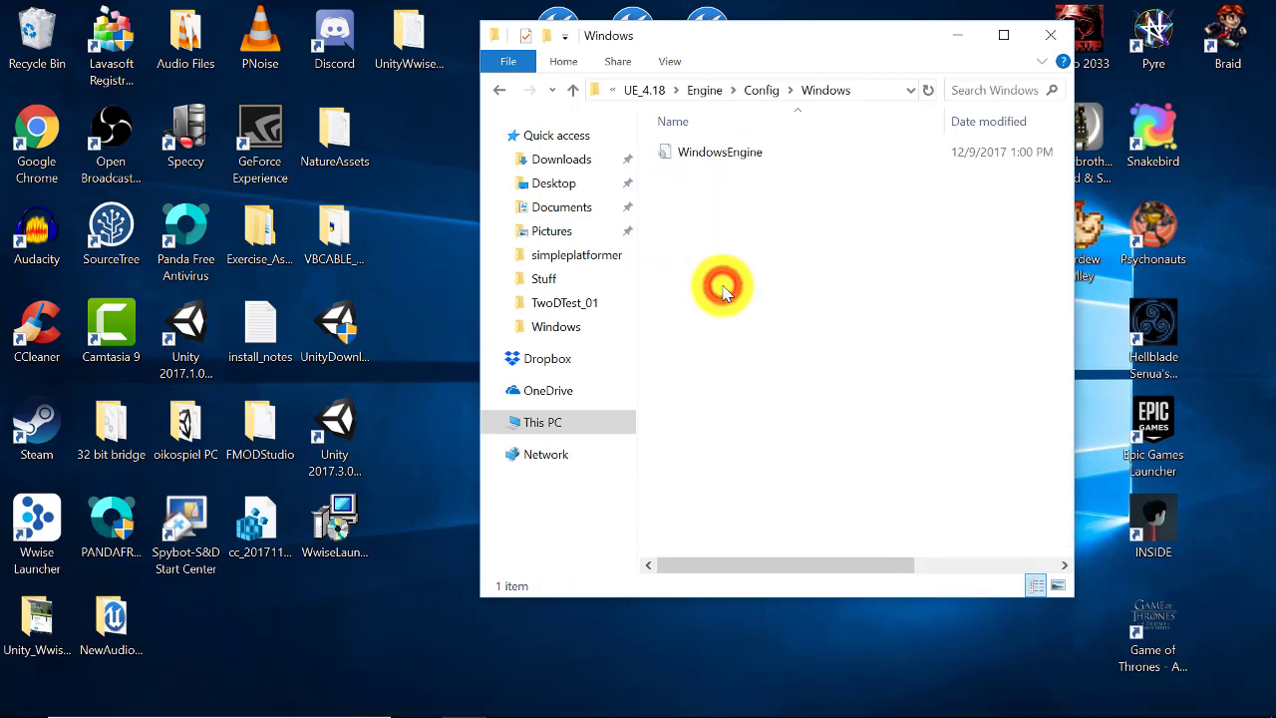
double_click(736, 152)
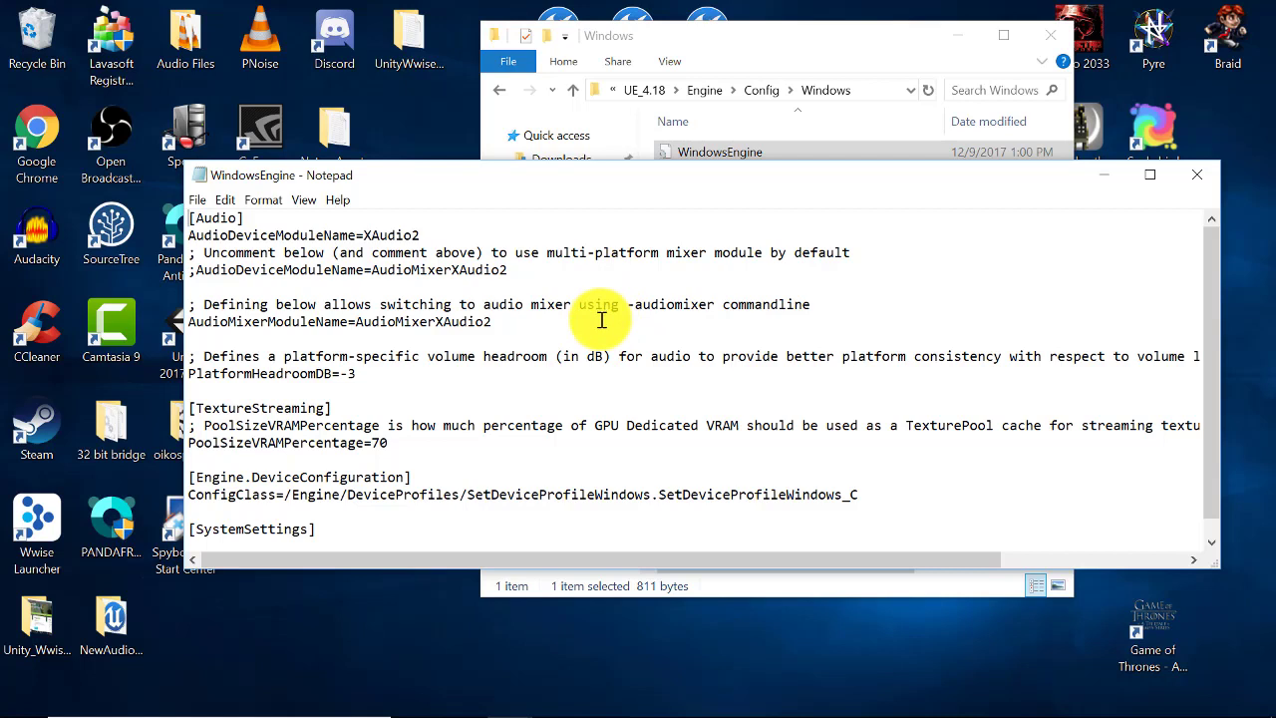
- Highlight the AudioMixerModuleName line and its -audiomixer comment, then close Notepad and Explorer unchanged
left_click_drag(488, 322, 365, 322)
left_click(270, 327)
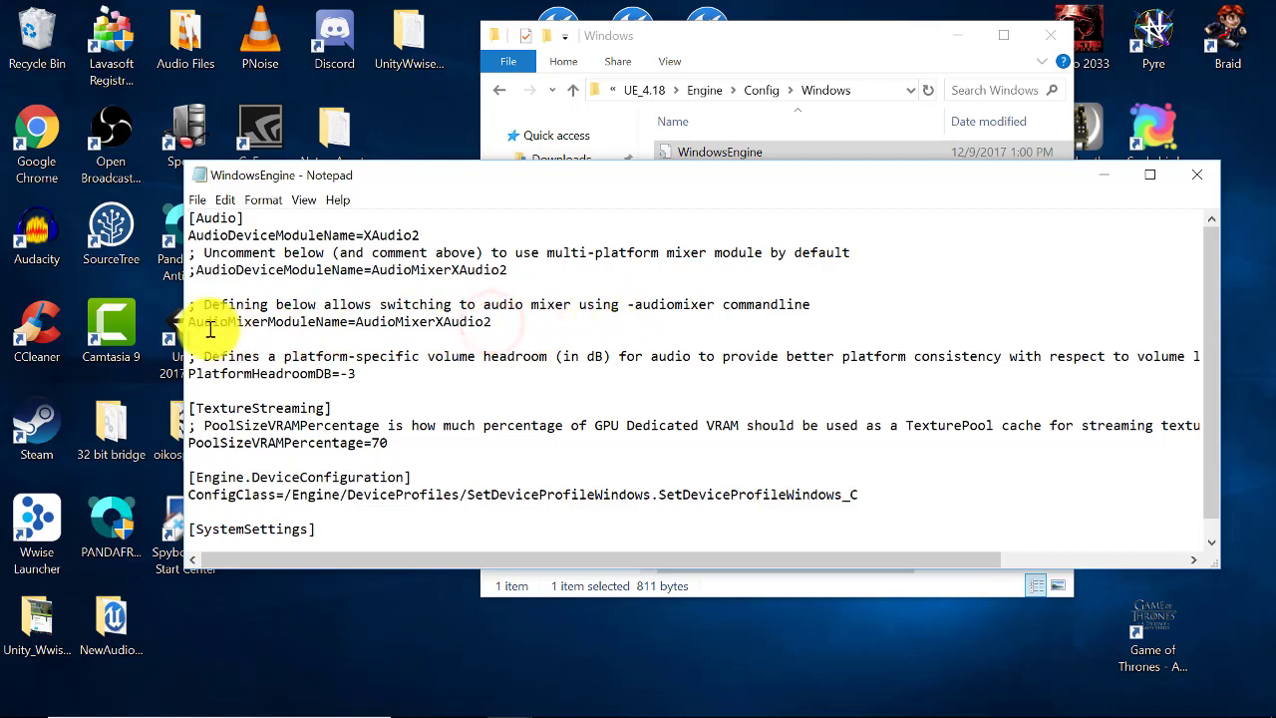
left_click(180, 322, "shift")
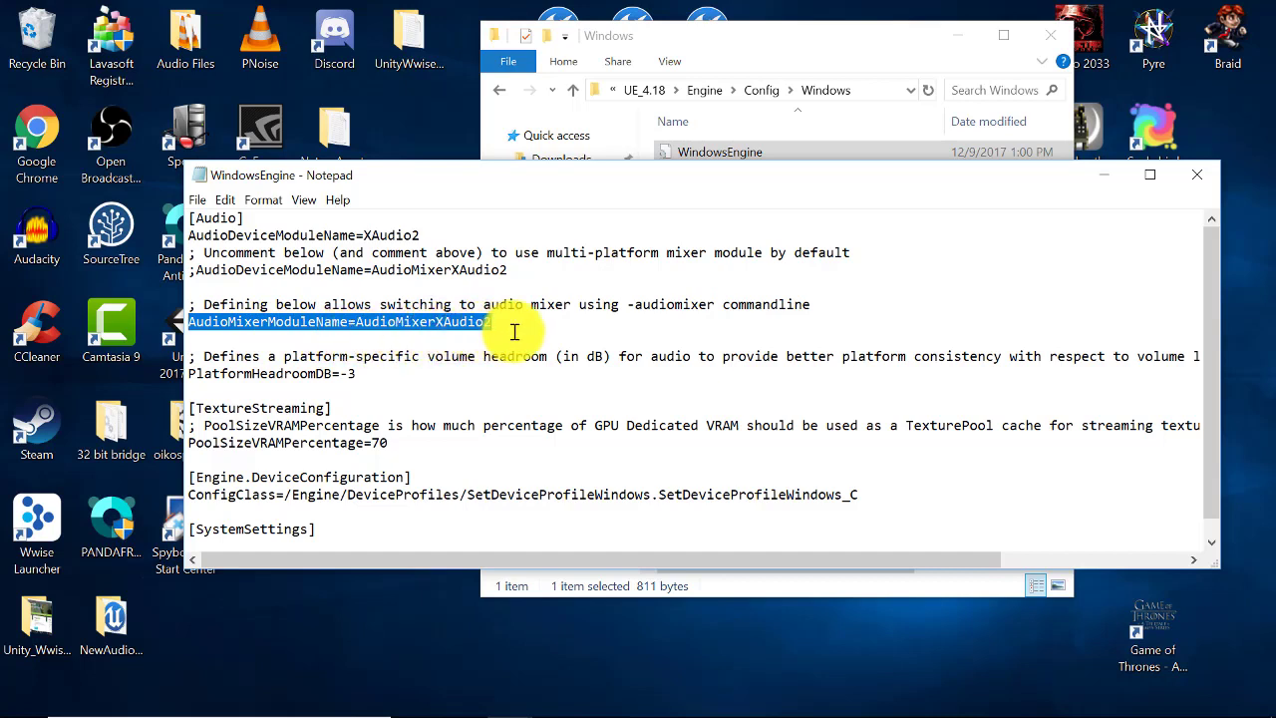
left_click_drag(813, 304, 225, 306)
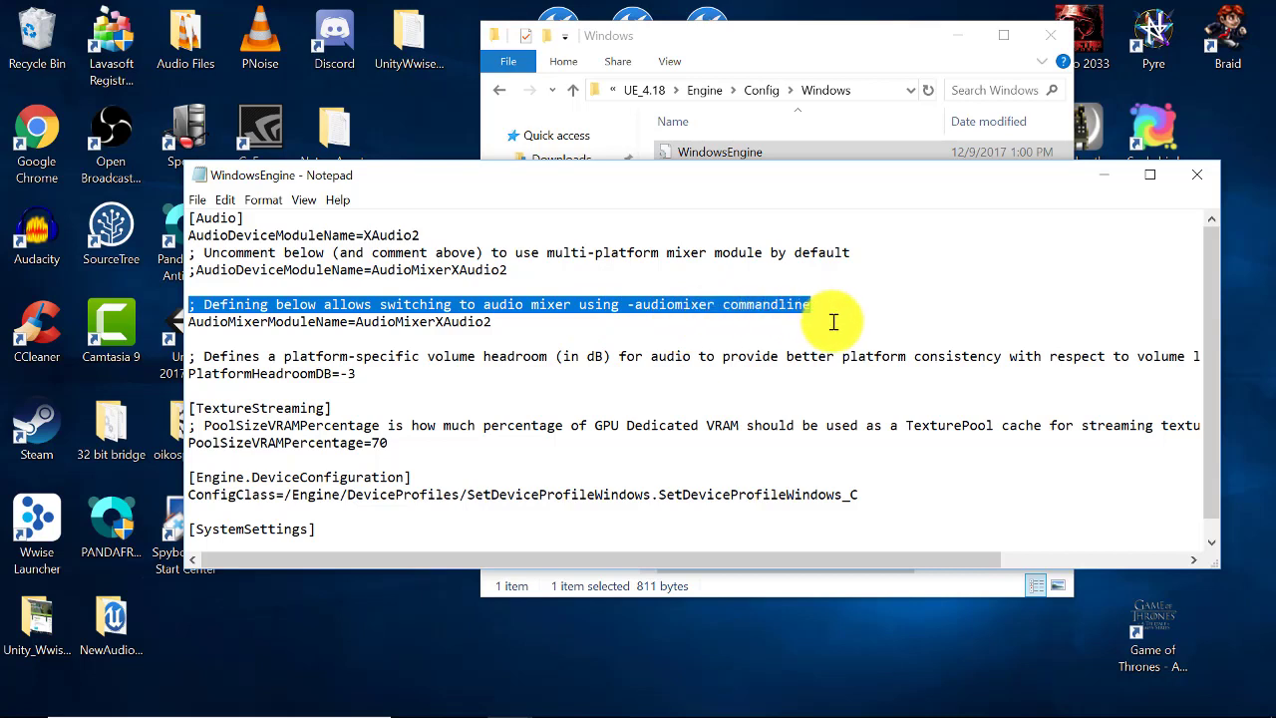
left_click(1195, 174)
left_click(1054, 36)
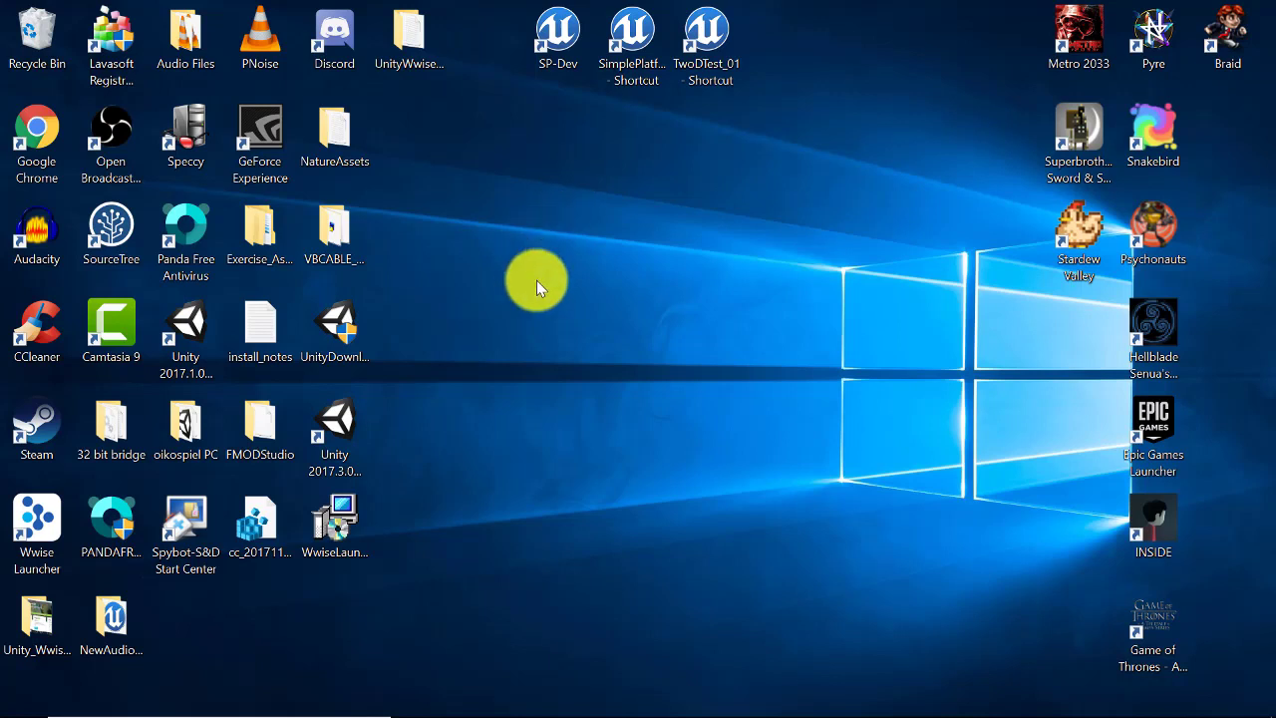
- Move the NewAudioEngine folder to mid-desktop and open its Config folder
left_click_drag(89, 629, 658, 253)
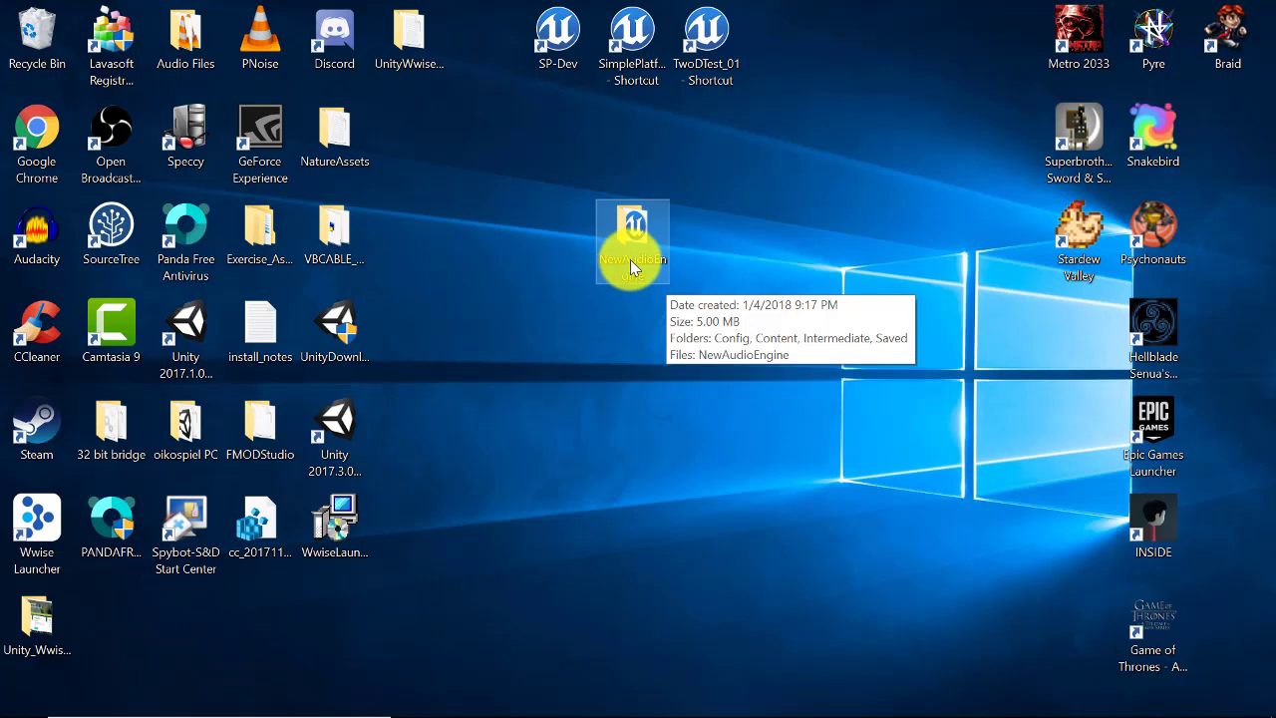
double_click(630, 260)
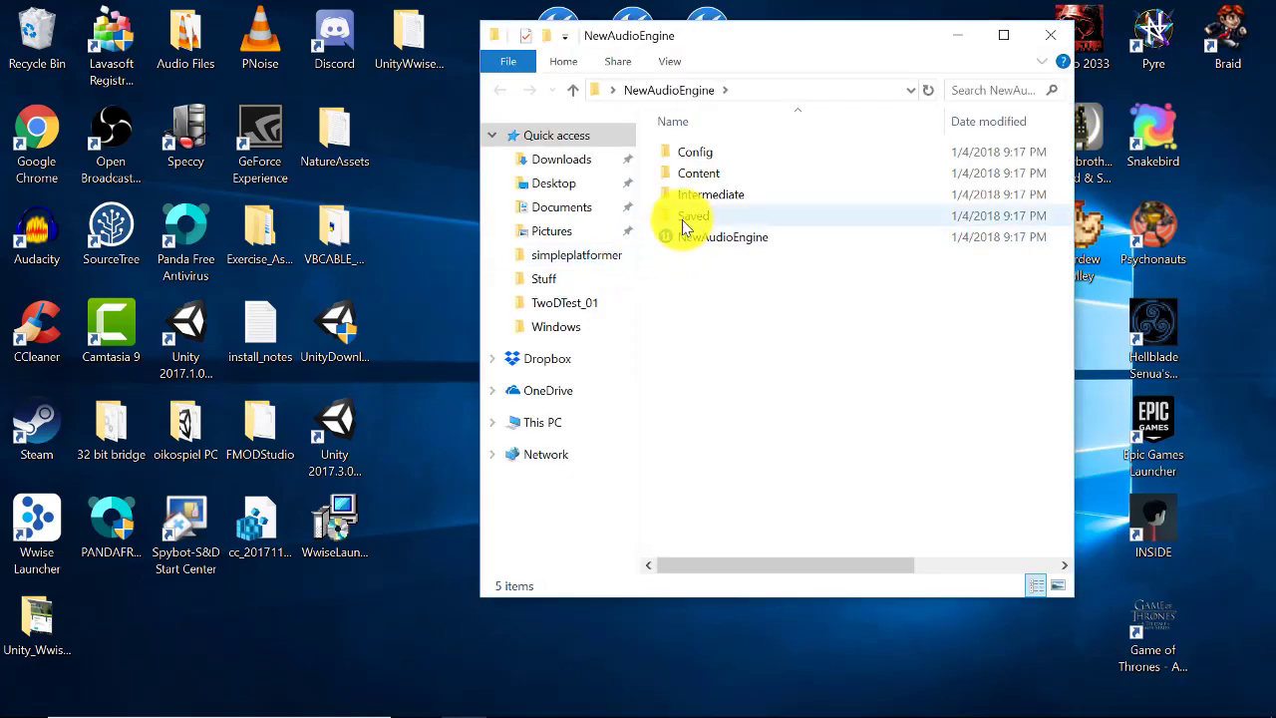
double_click(710, 156)
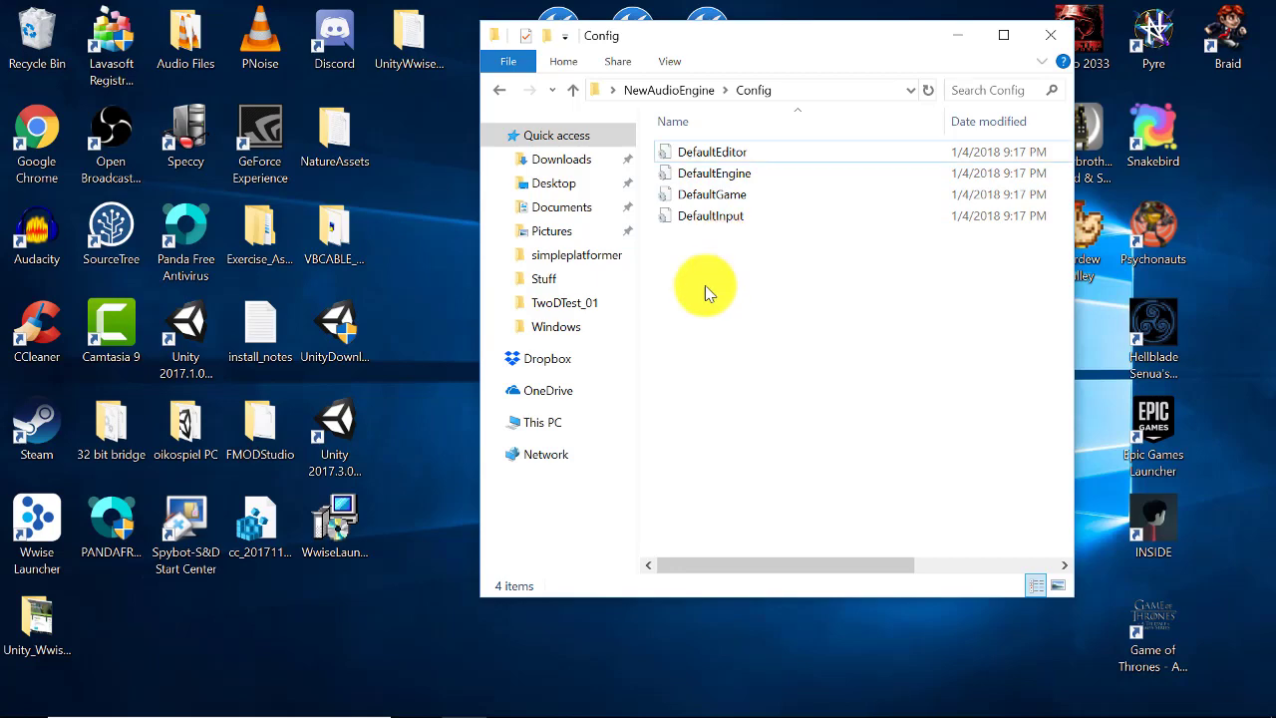
- Create a new folder named Windows inside Config
right_click(705, 285)
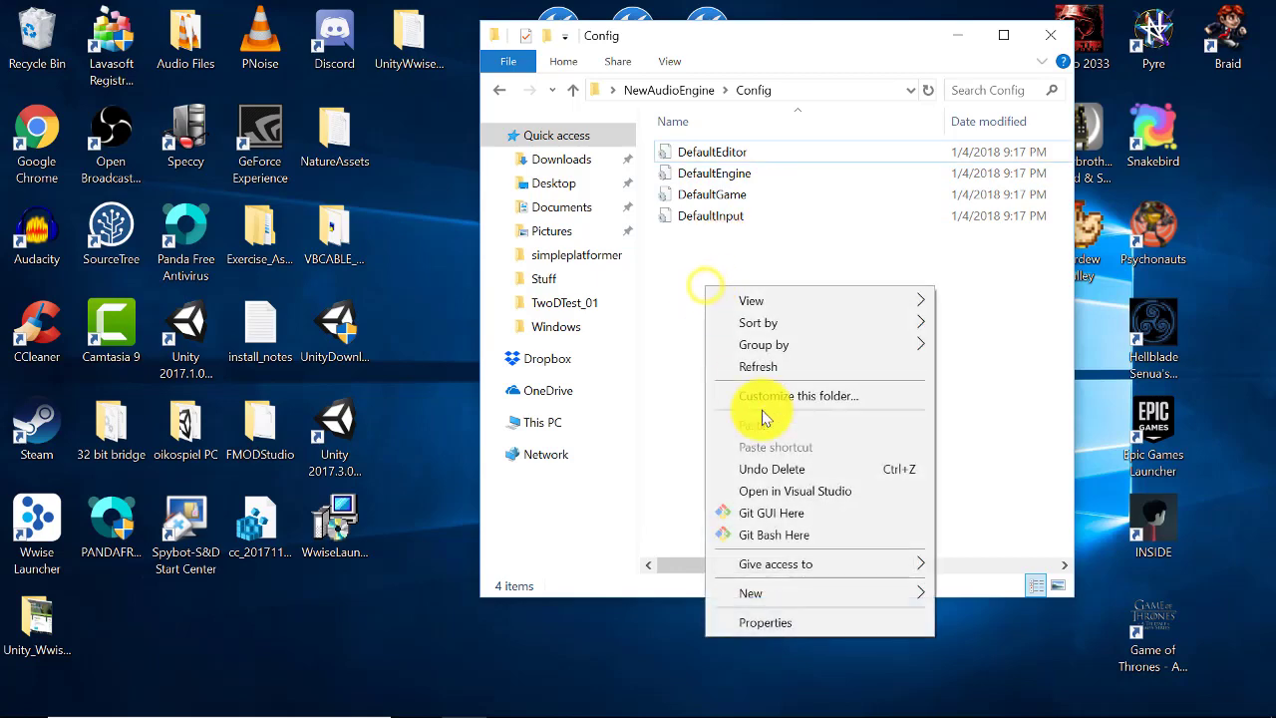
left_click(842, 592)
left_click(979, 388)
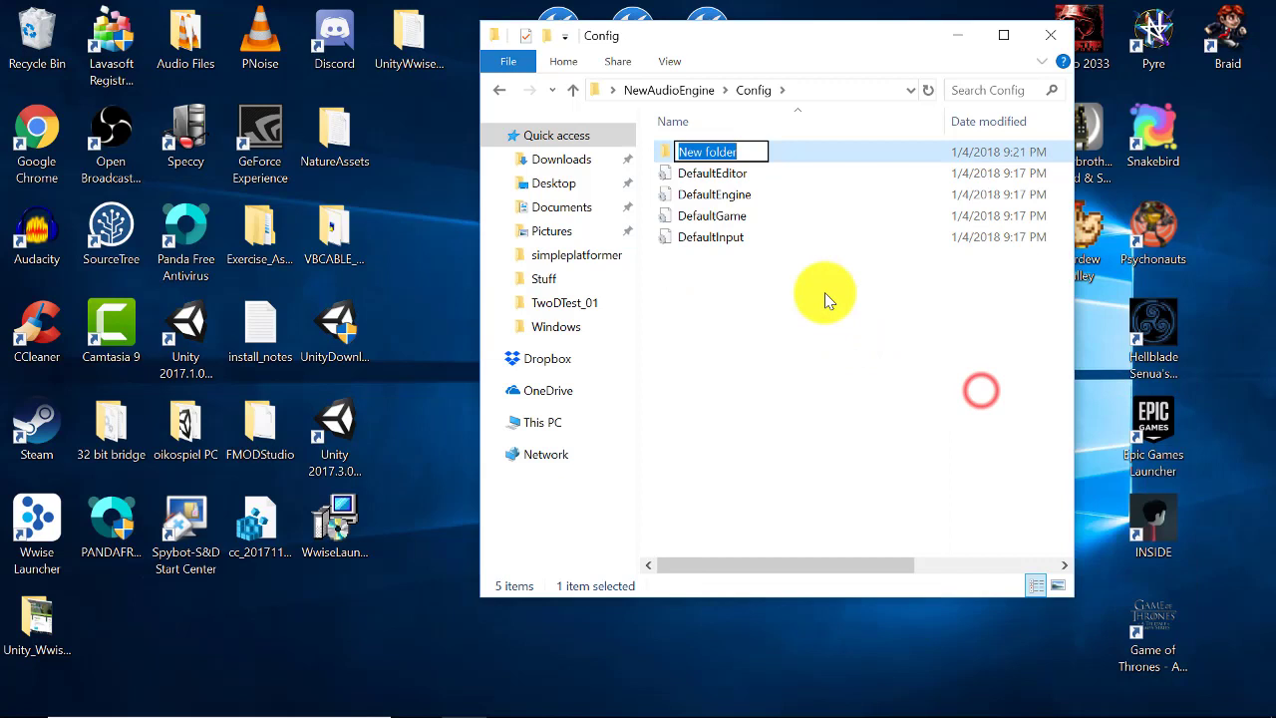
type("W")
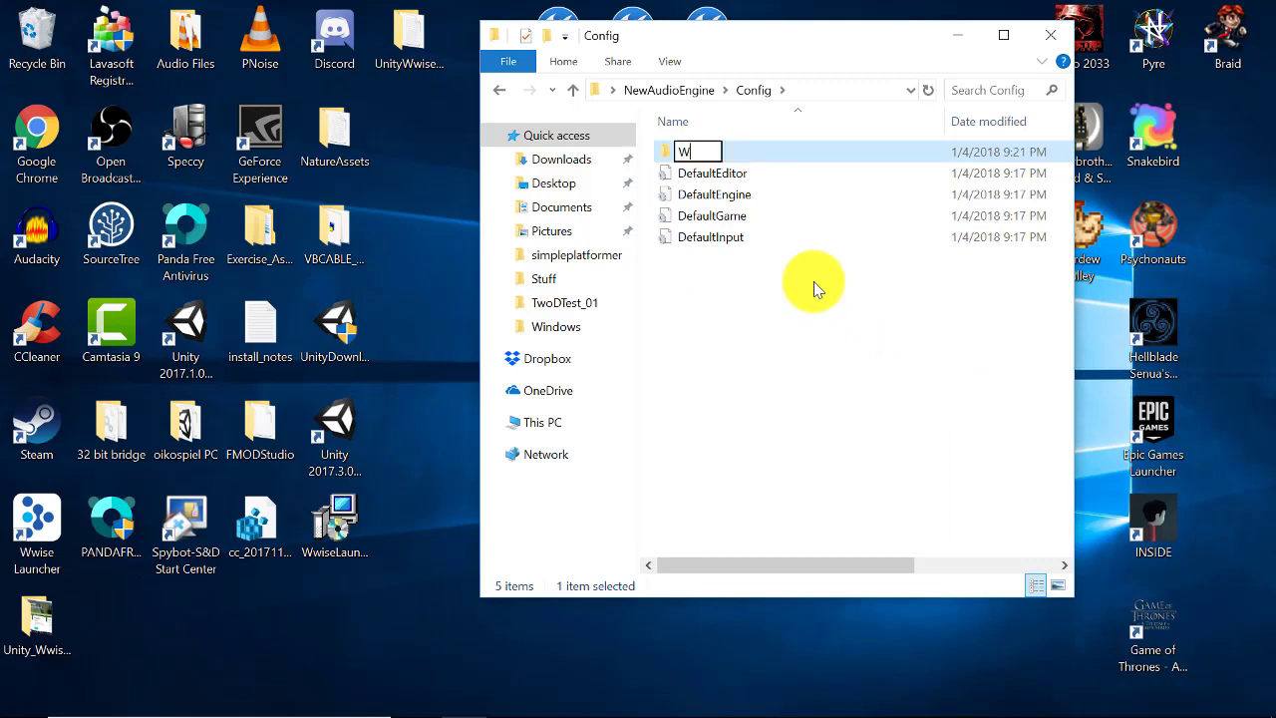
type("indows")
key("Return")
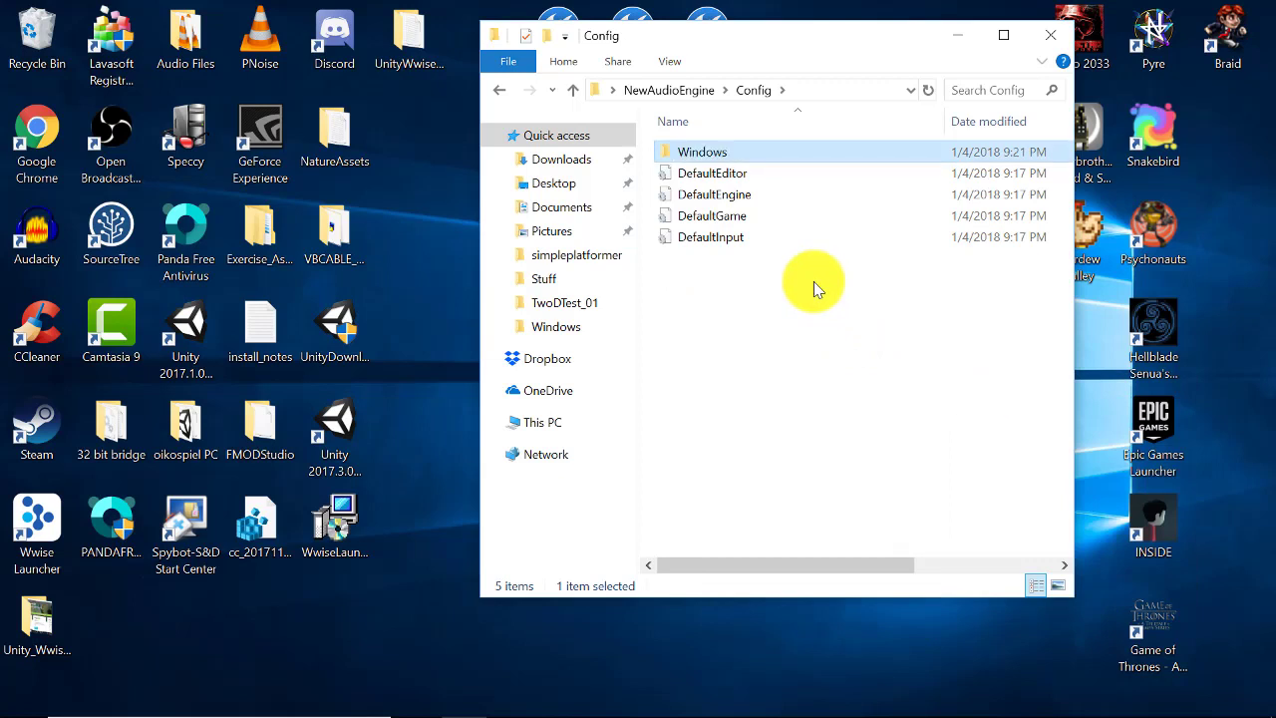
- Copy DefaultInput into the new Windows folder and rename the copy WindowsEngine
left_click(748, 237)
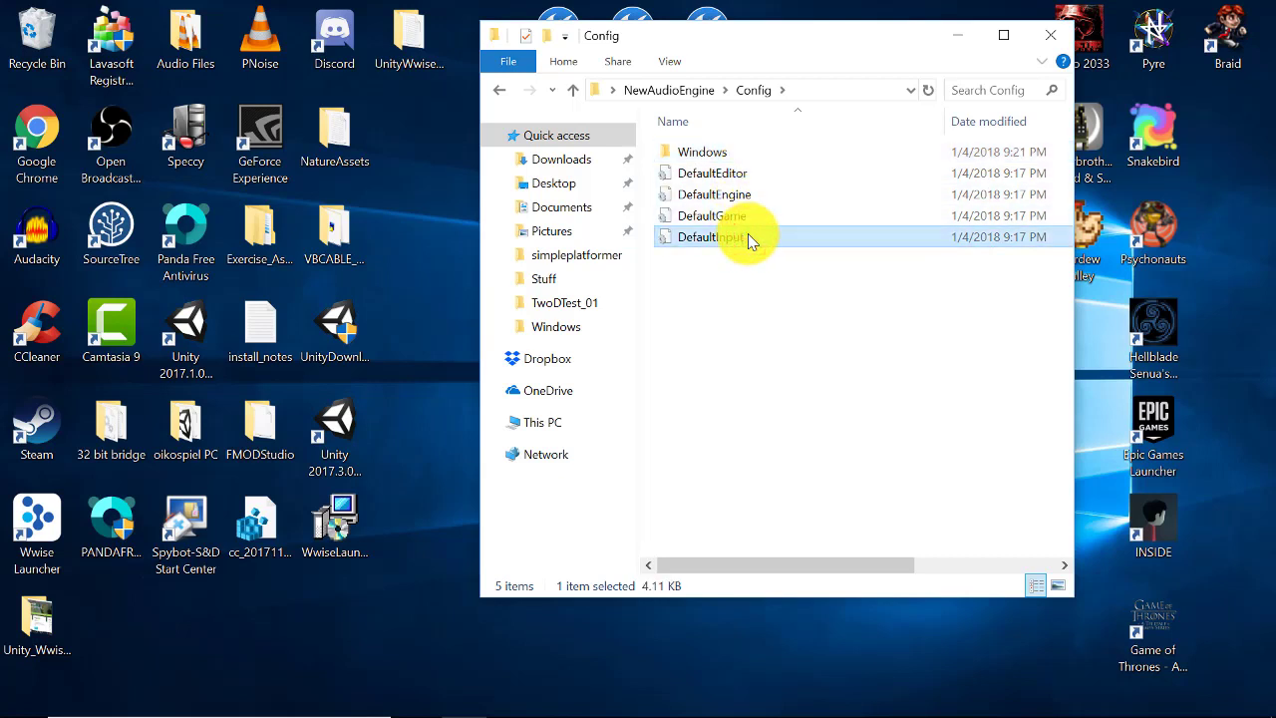
double_click(709, 152)
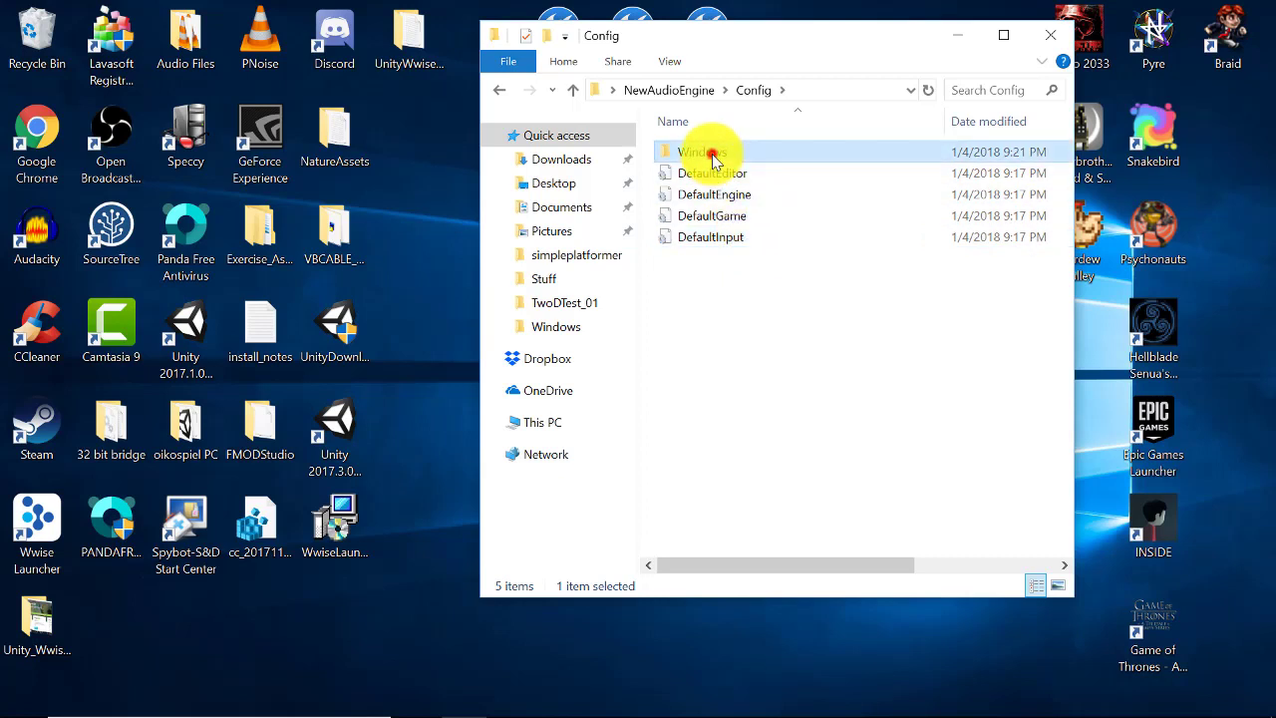
key("ctrl+v")
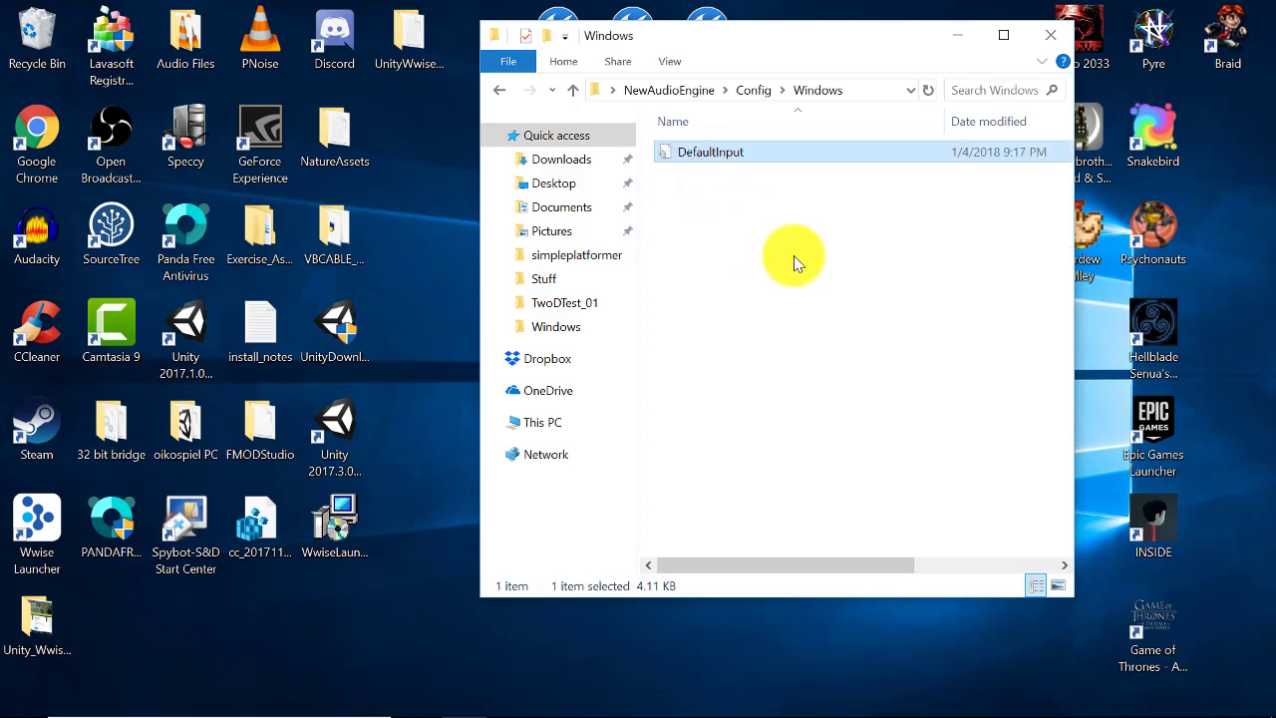
left_click(728, 156)
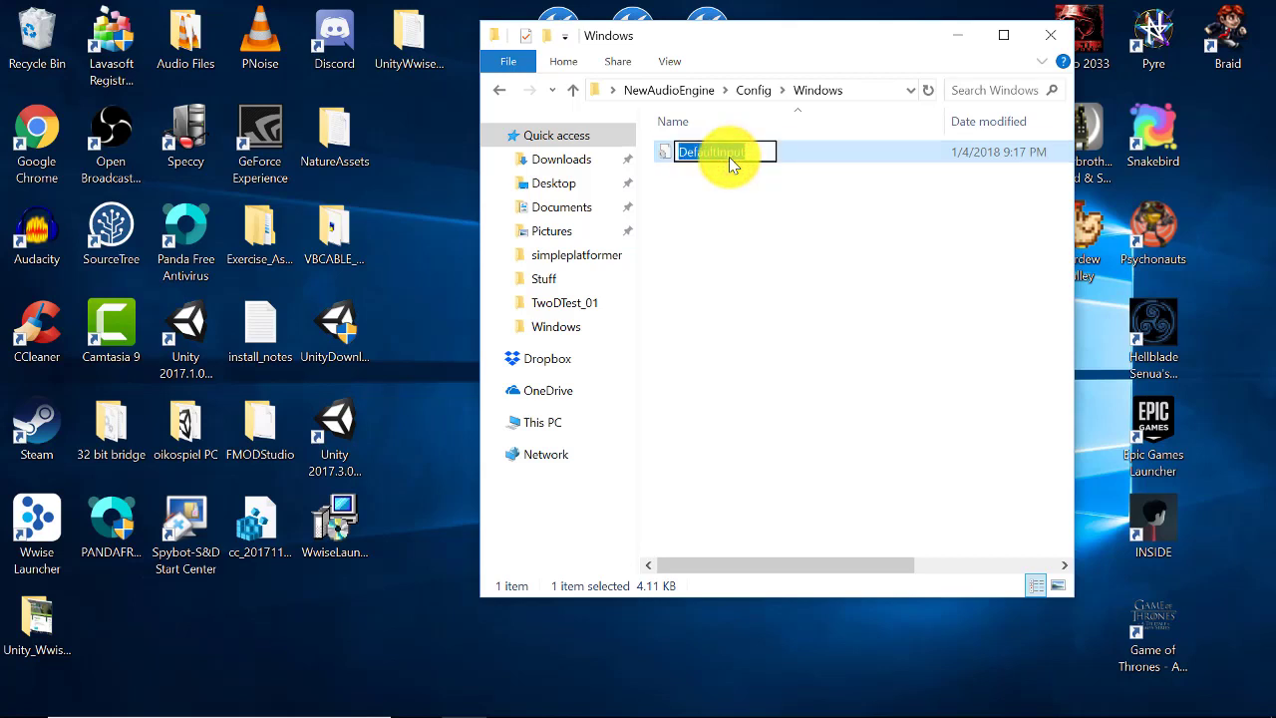
type("WindowsEngine")
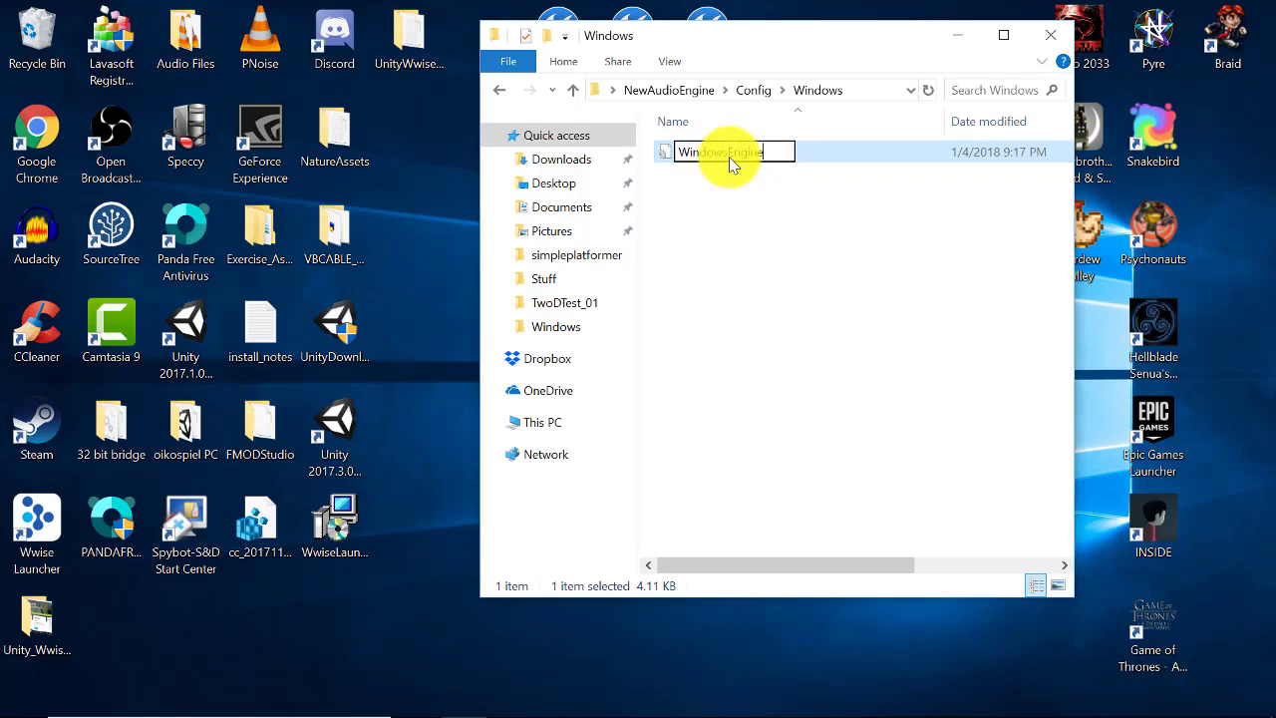
key("Return")
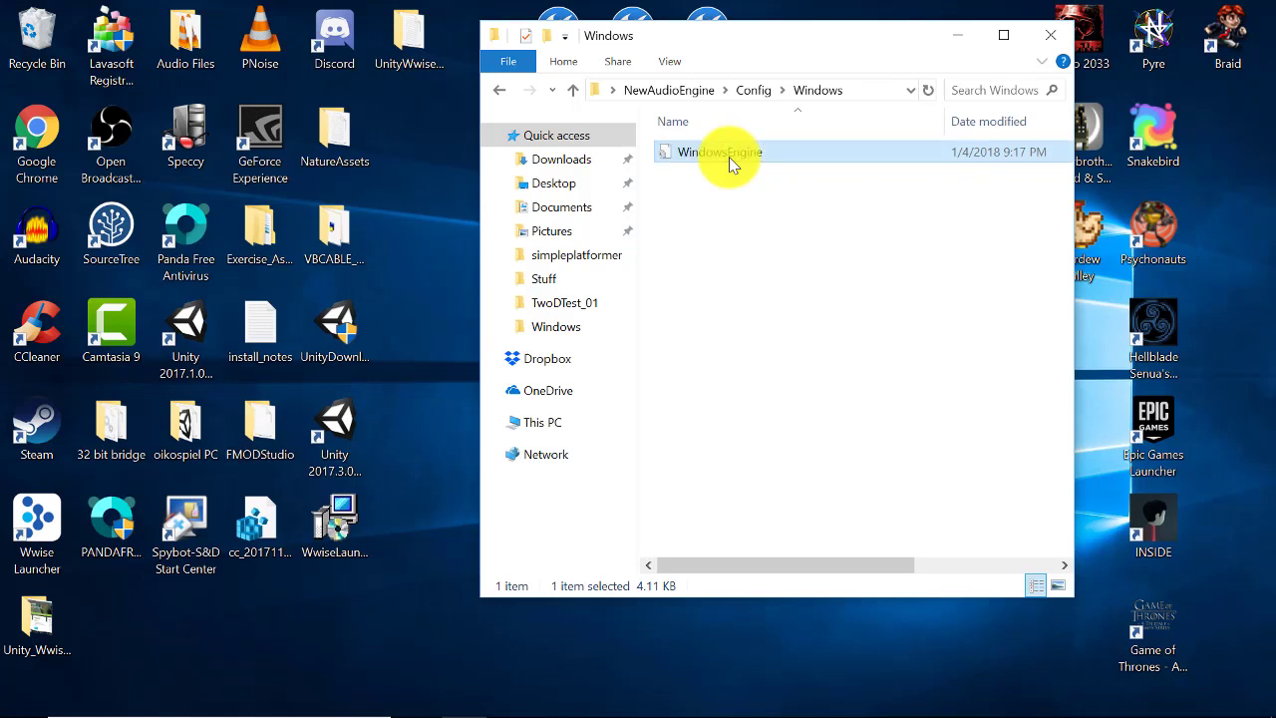
- Replace WindowsEngine's text with [Audio] AudioDeviceModuleName=AudioMixerXAudio2, save, and close Notepad and Explorer
double_click(728, 157)
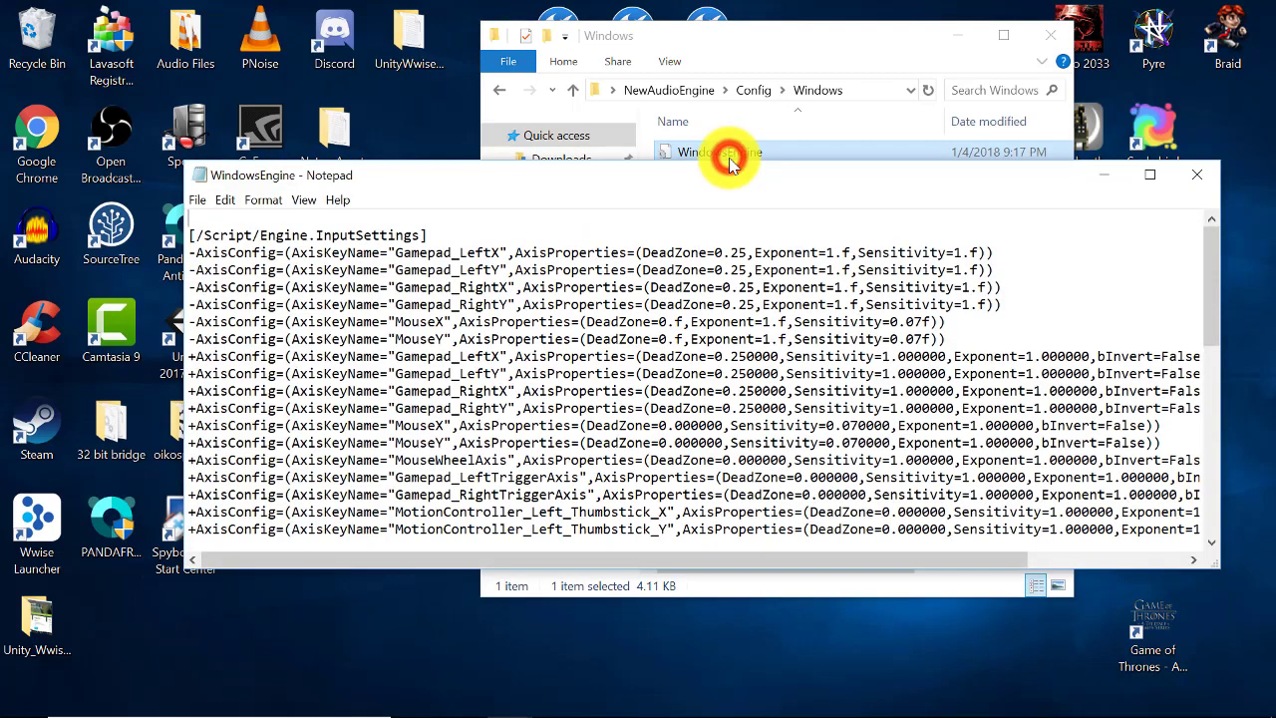
left_click(702, 302)
key("ctrl+a")
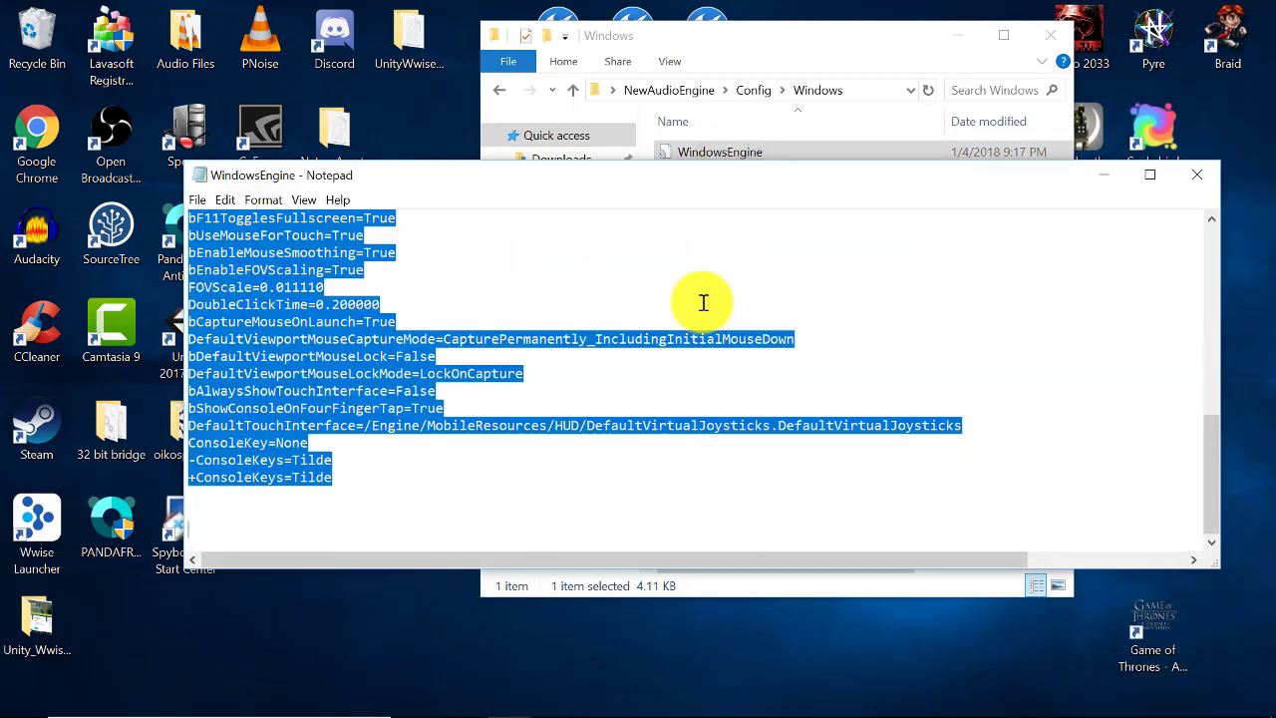
key("BackSpace")
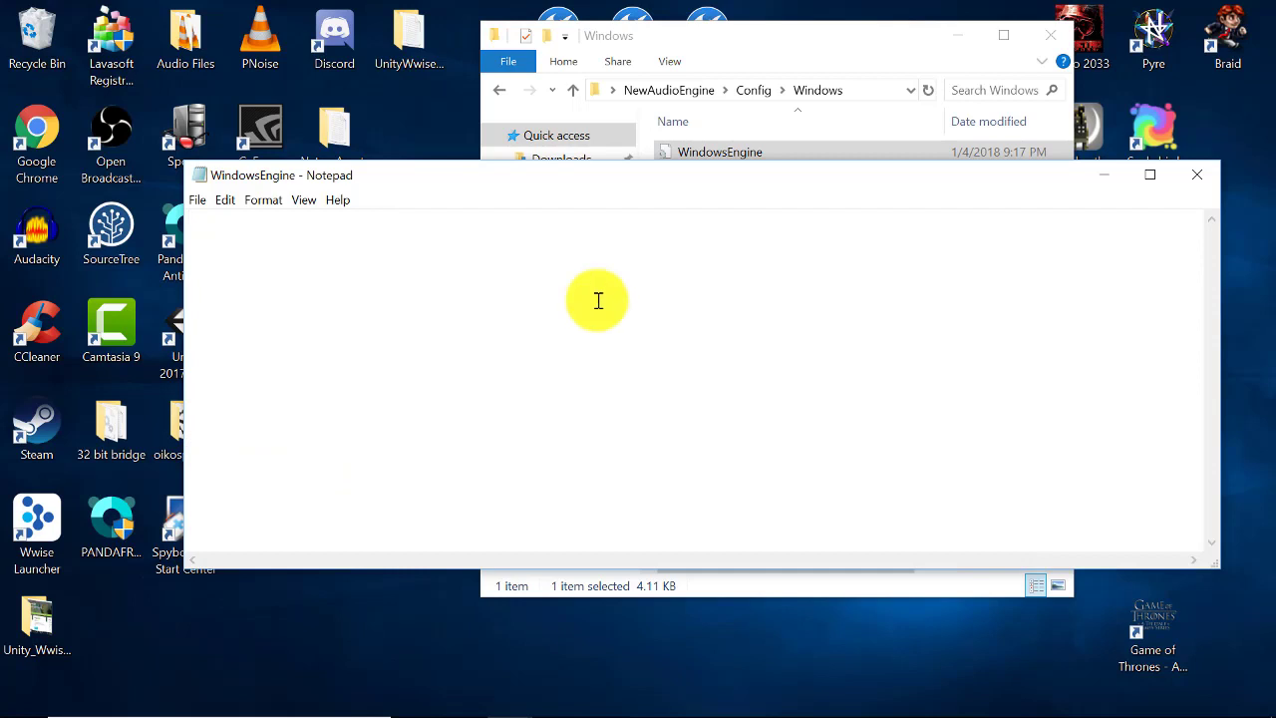
type("[Audio] AudioDeviceModuleName=AudioMixerXAudio2")
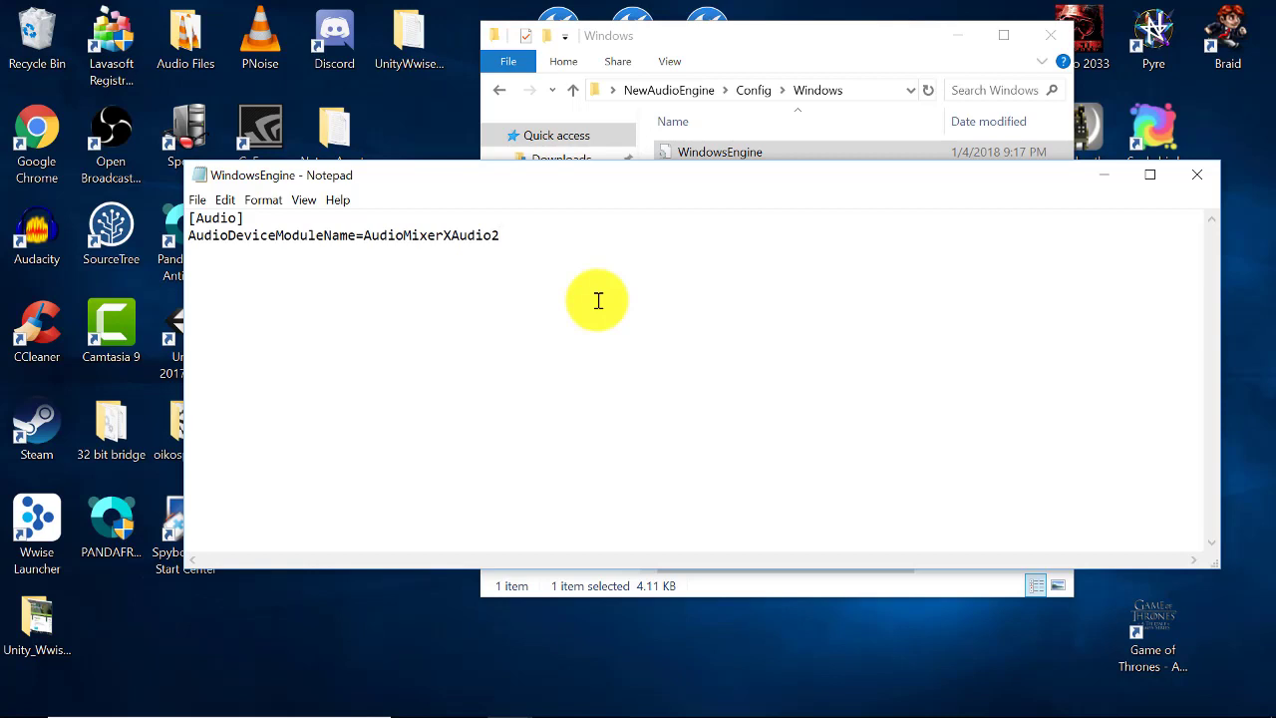
key("ctrl+s")
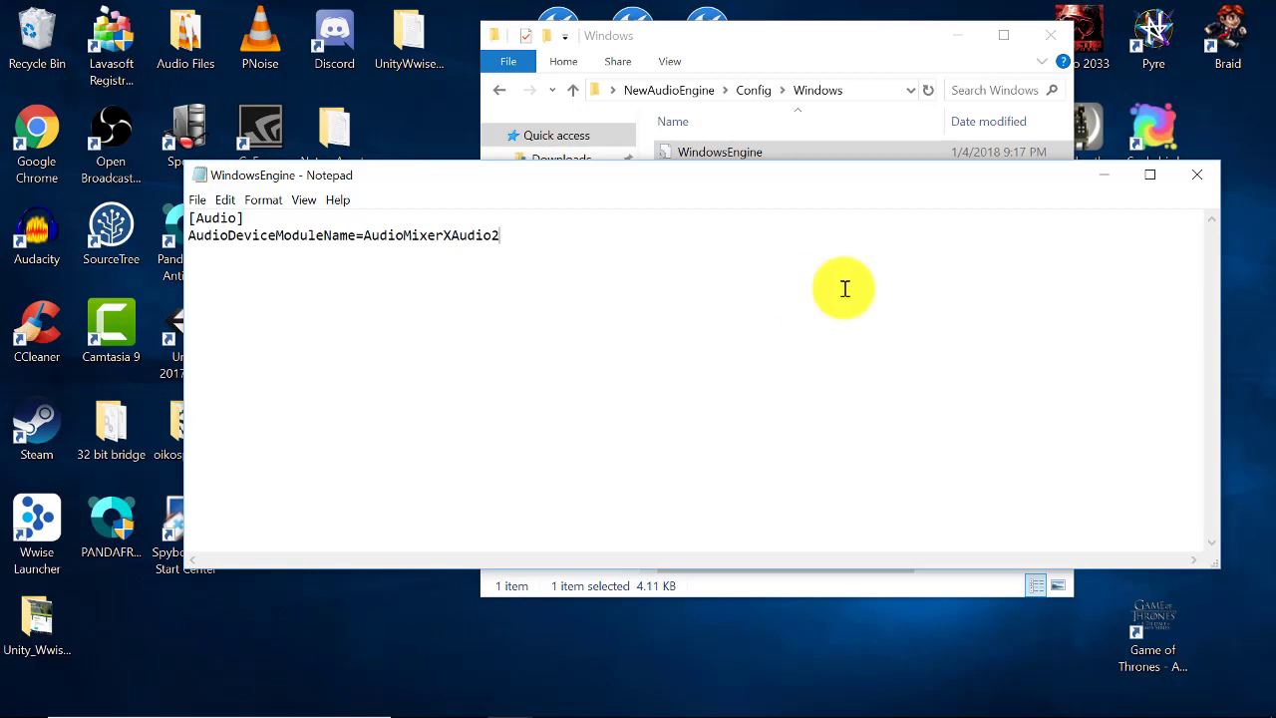
left_click(1191, 172)
left_click(1058, 42)
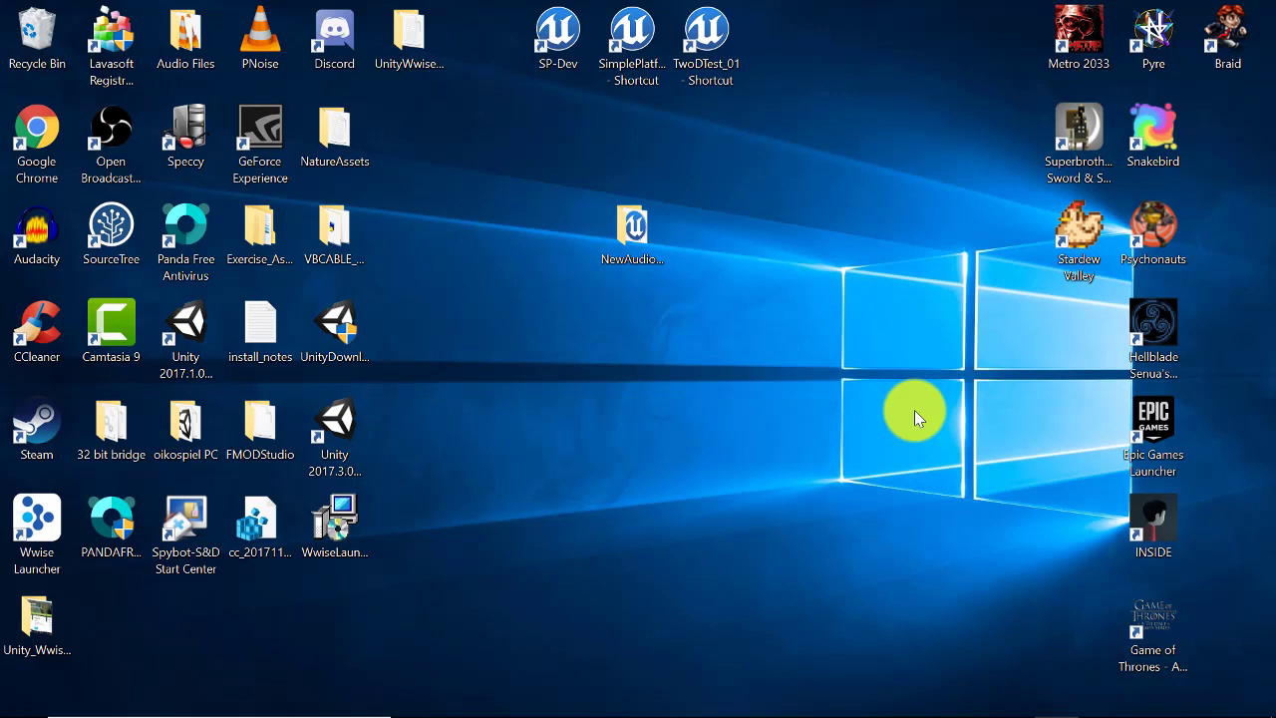
- Create a desktop shortcut for Unreal Engine 4.18.2 from the launcher's Library page
mouse_move(937, 709)
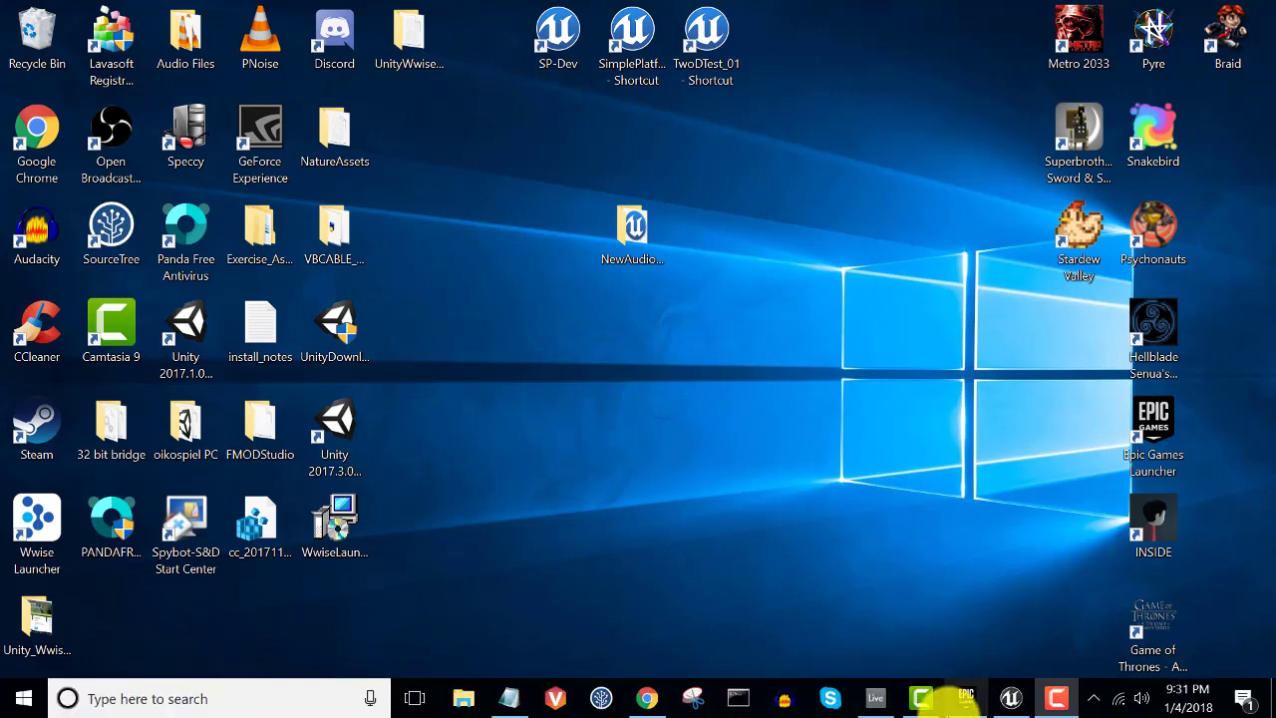
left_click(975, 706)
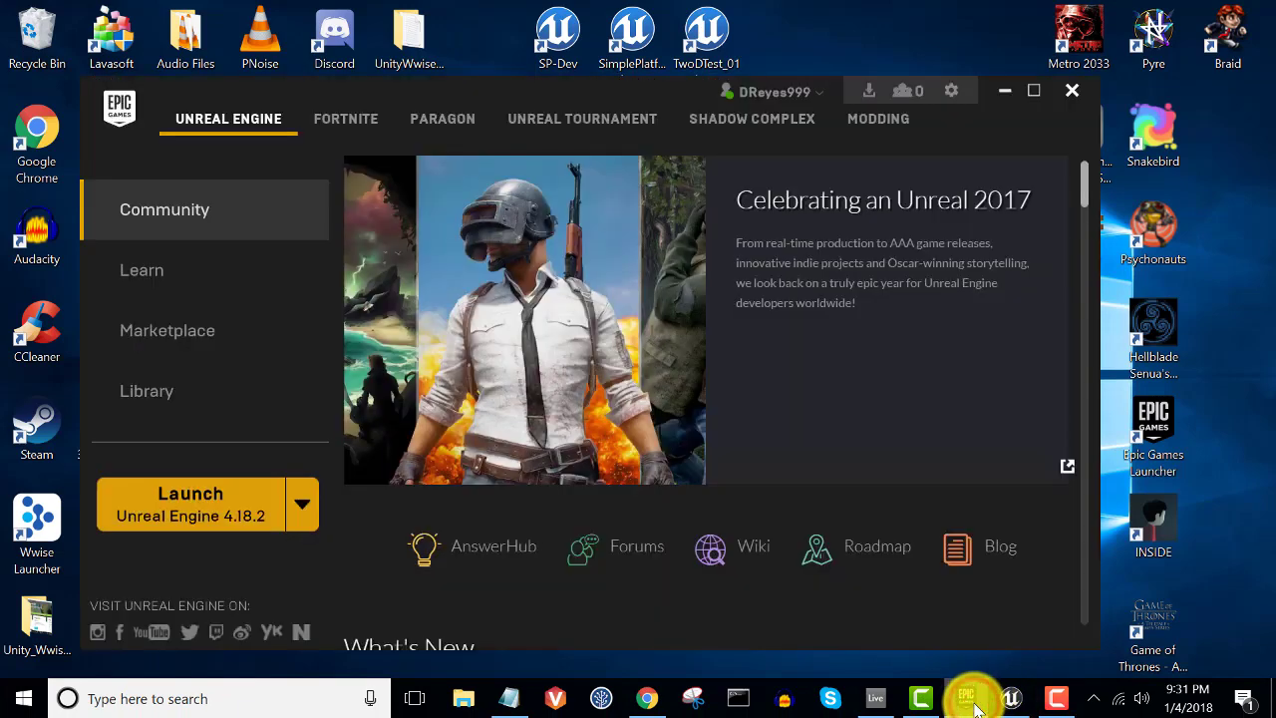
left_click(170, 389)
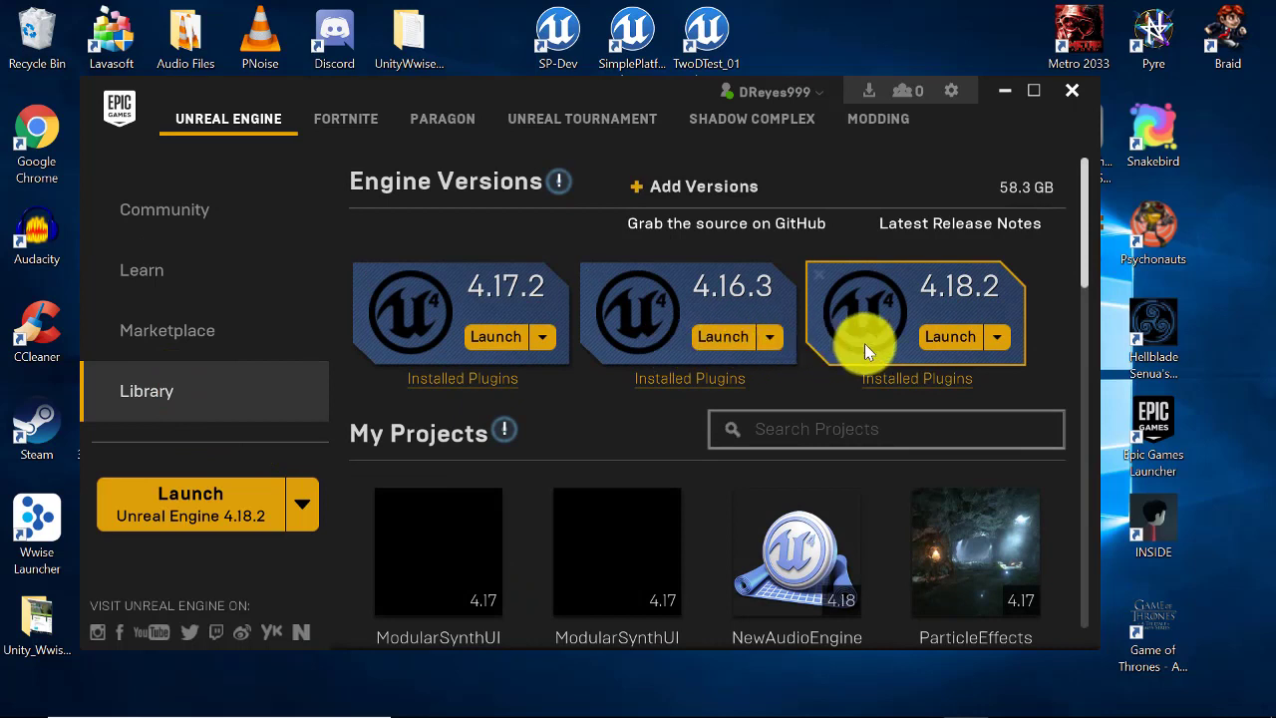
left_click(996, 338)
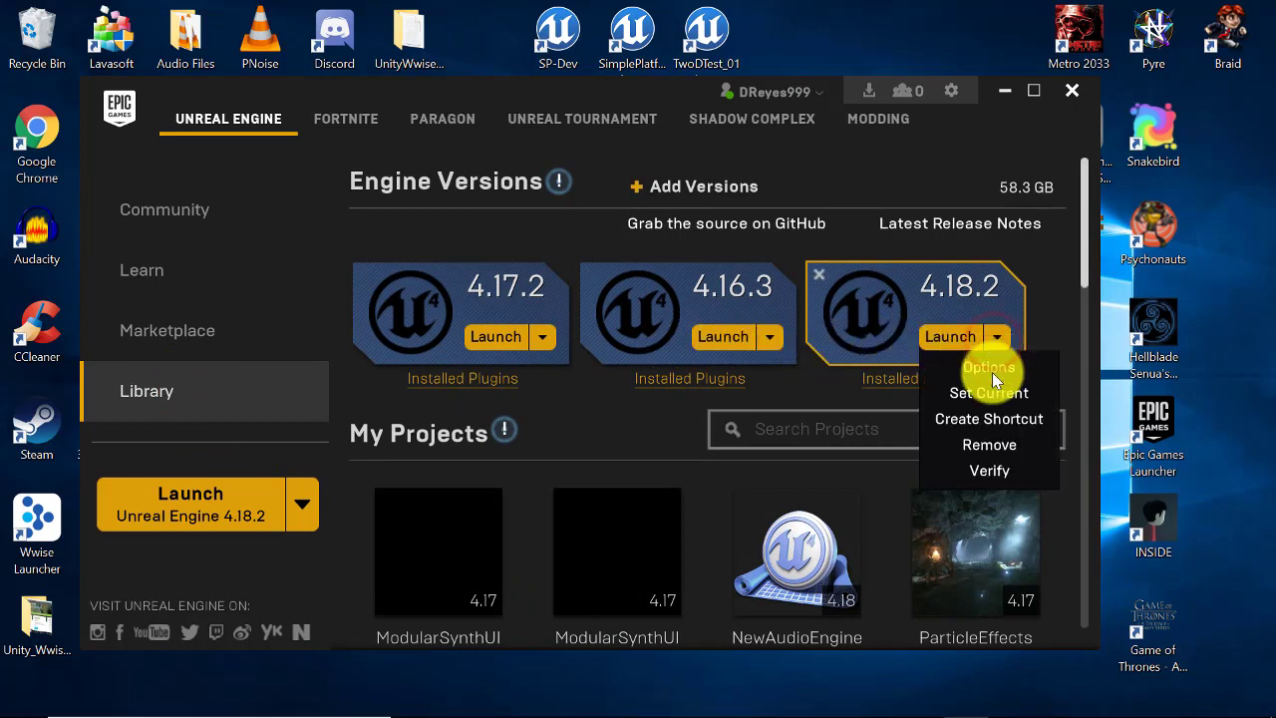
left_click(998, 417)
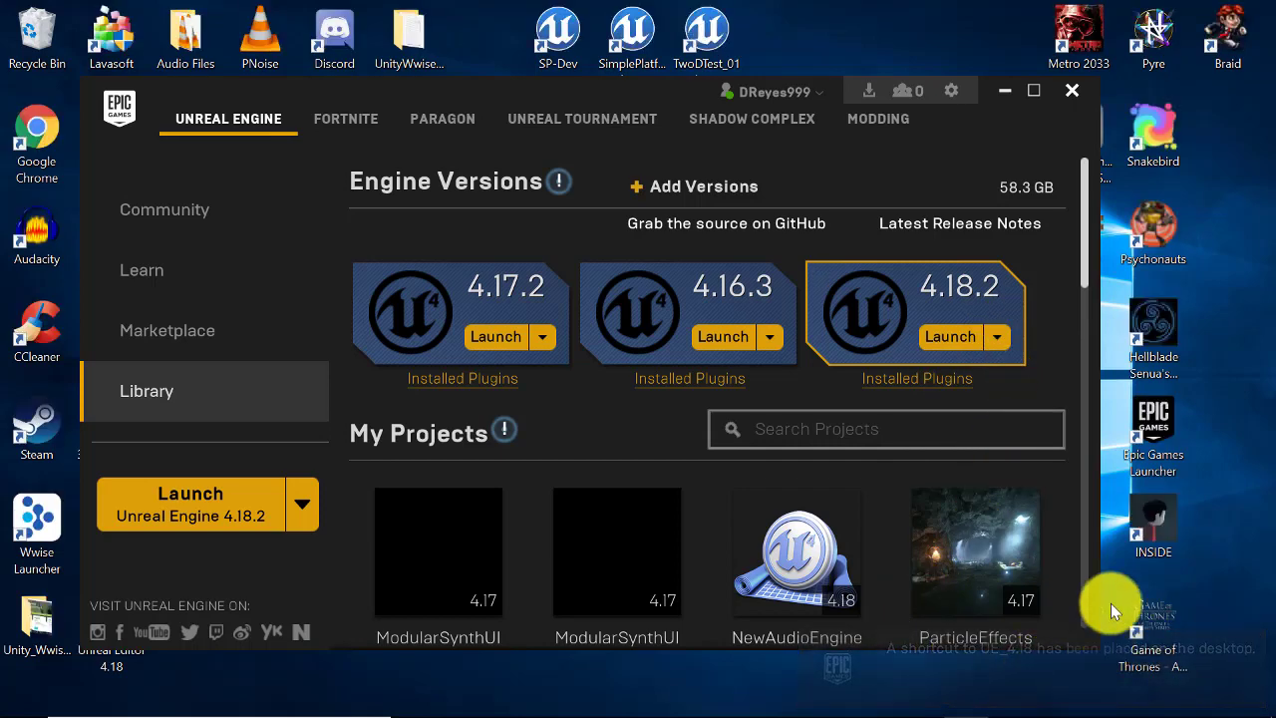
- Place the Unreal Editor 4.18 shortcut beside NewAudio and append -audiomixer to its Target
left_click(1004, 91)
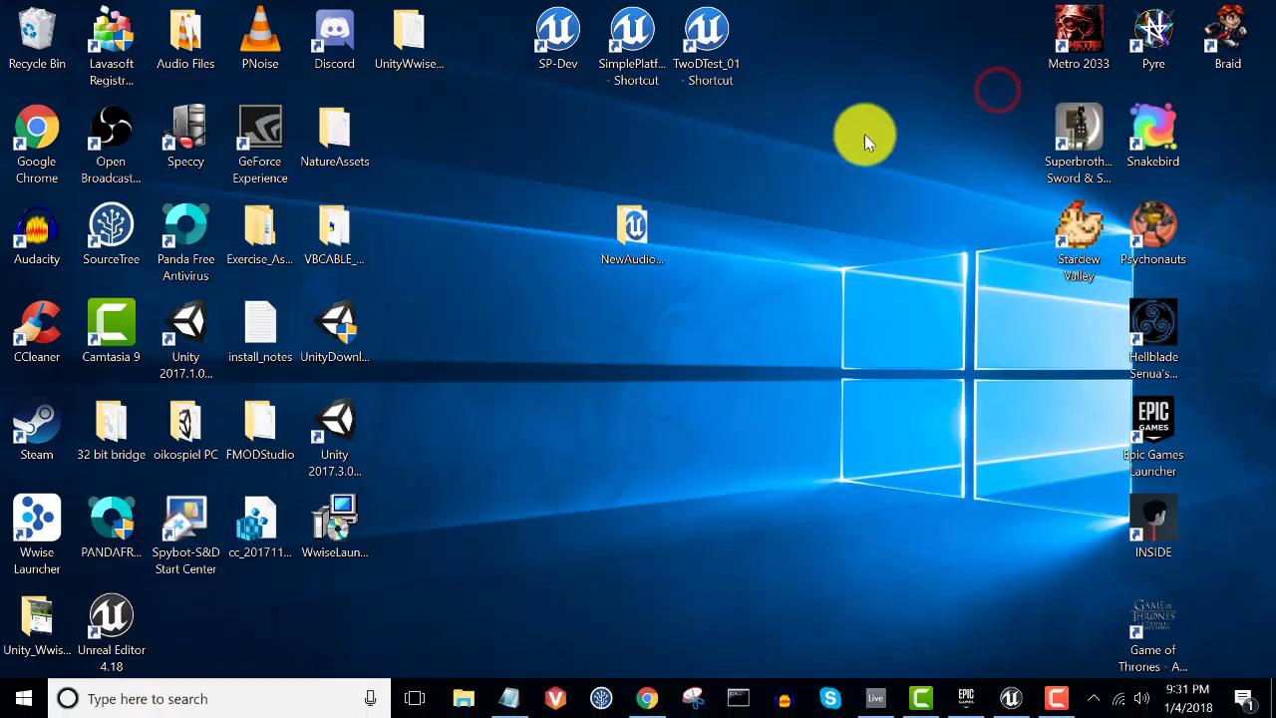
left_click_drag(109, 612, 703, 219)
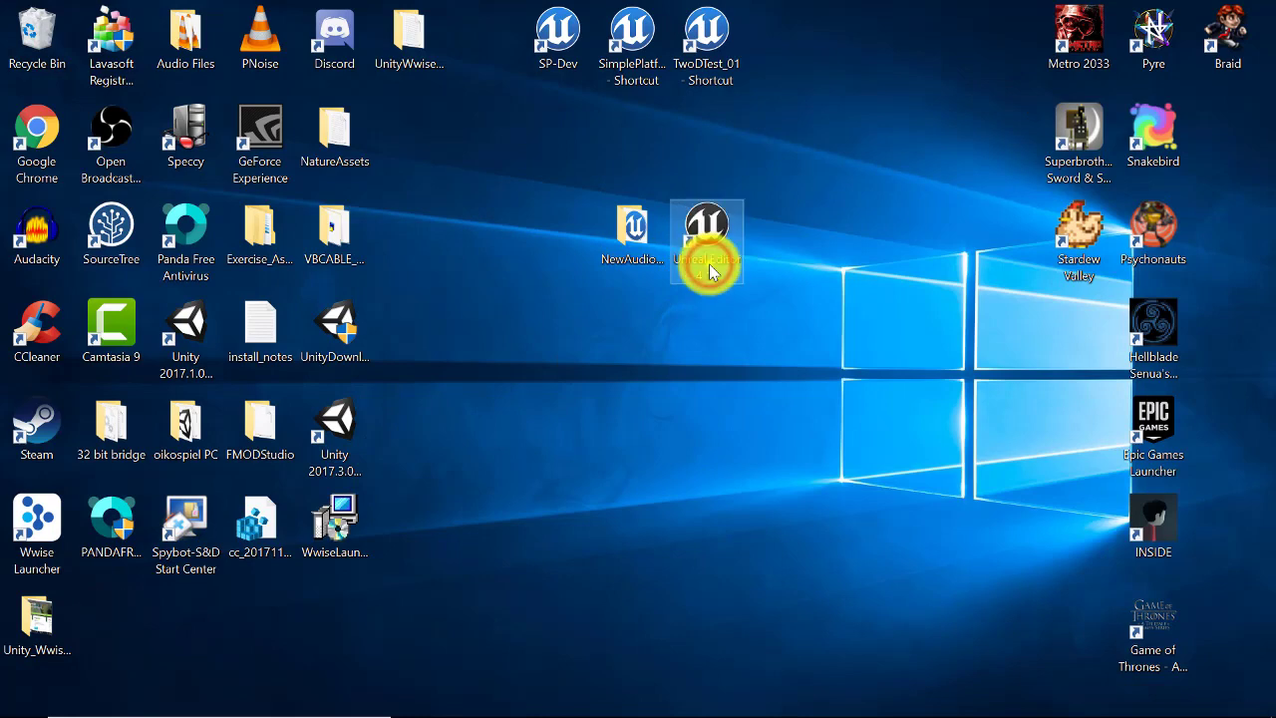
right_click(709, 267)
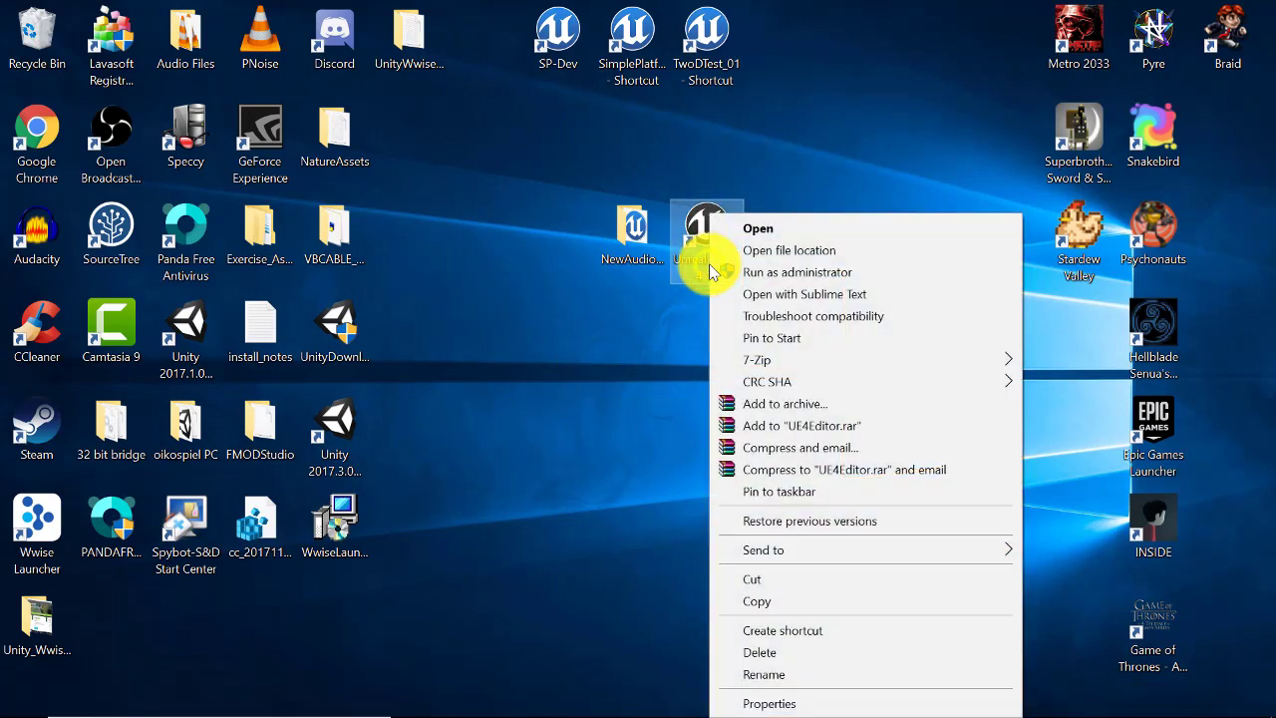
left_click(787, 704)
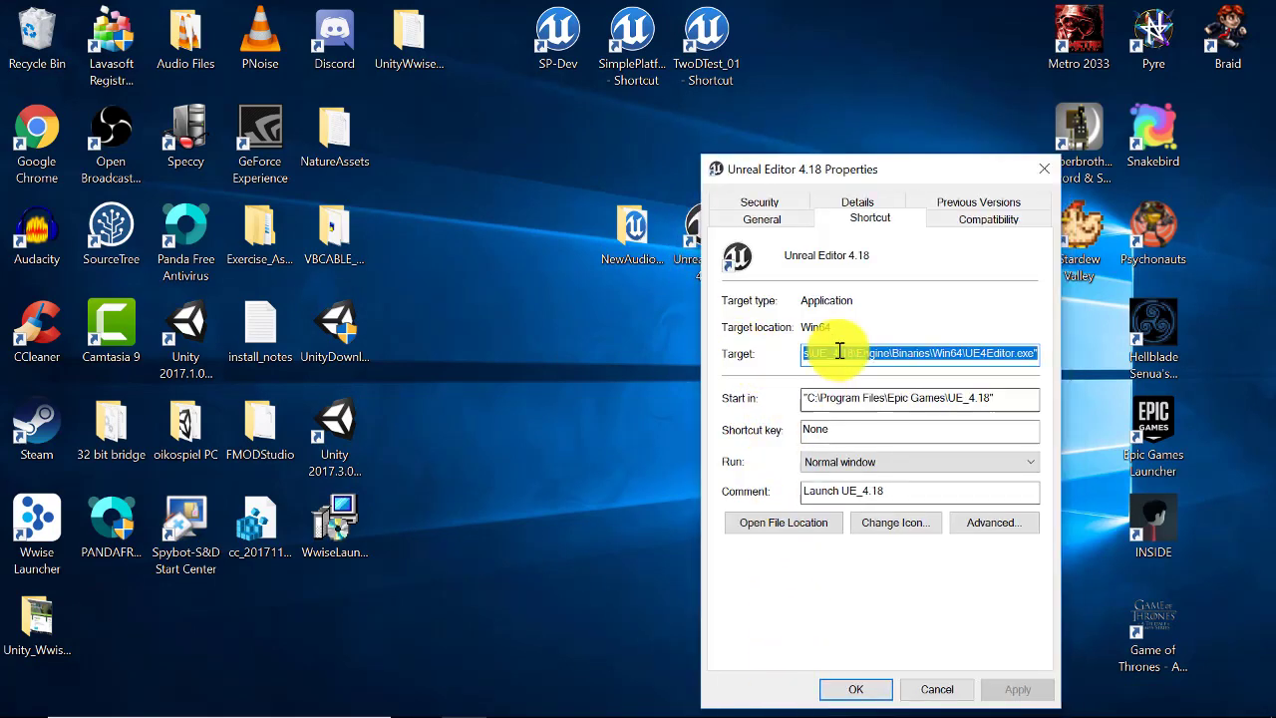
left_click(1035, 357)
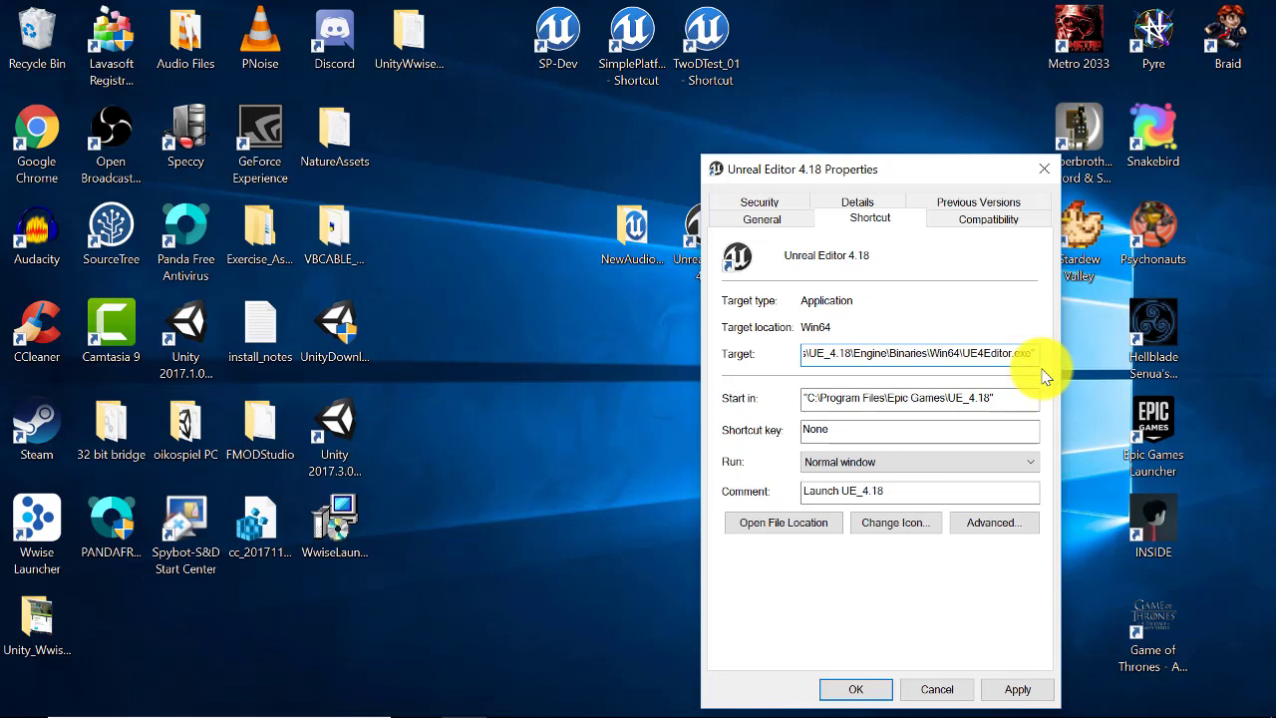
type("-audiom")
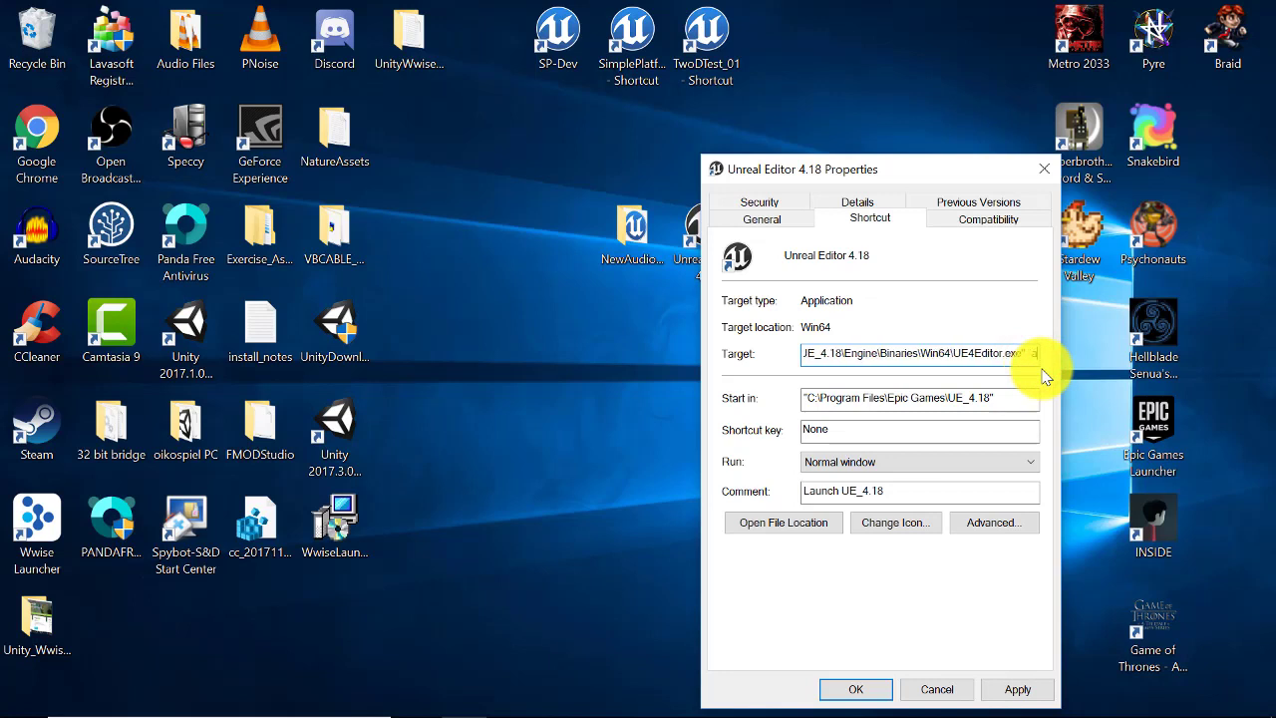
type("ixer")
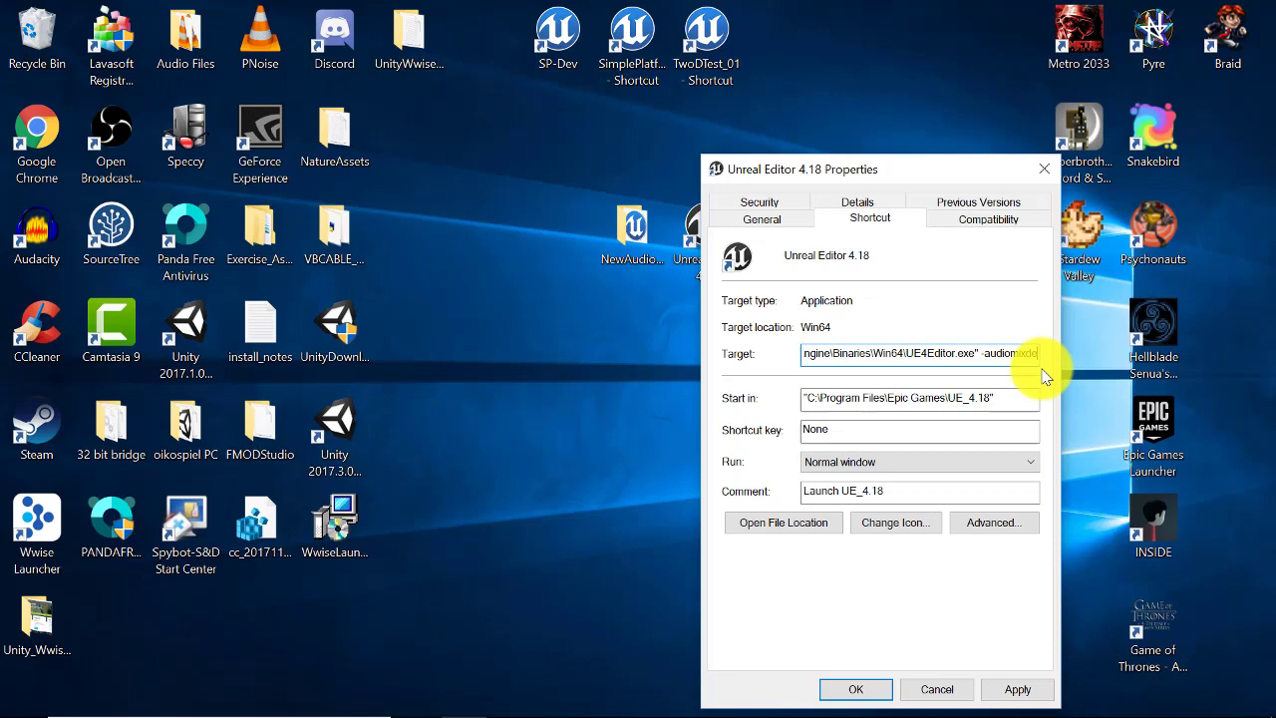
key("BackSpace")
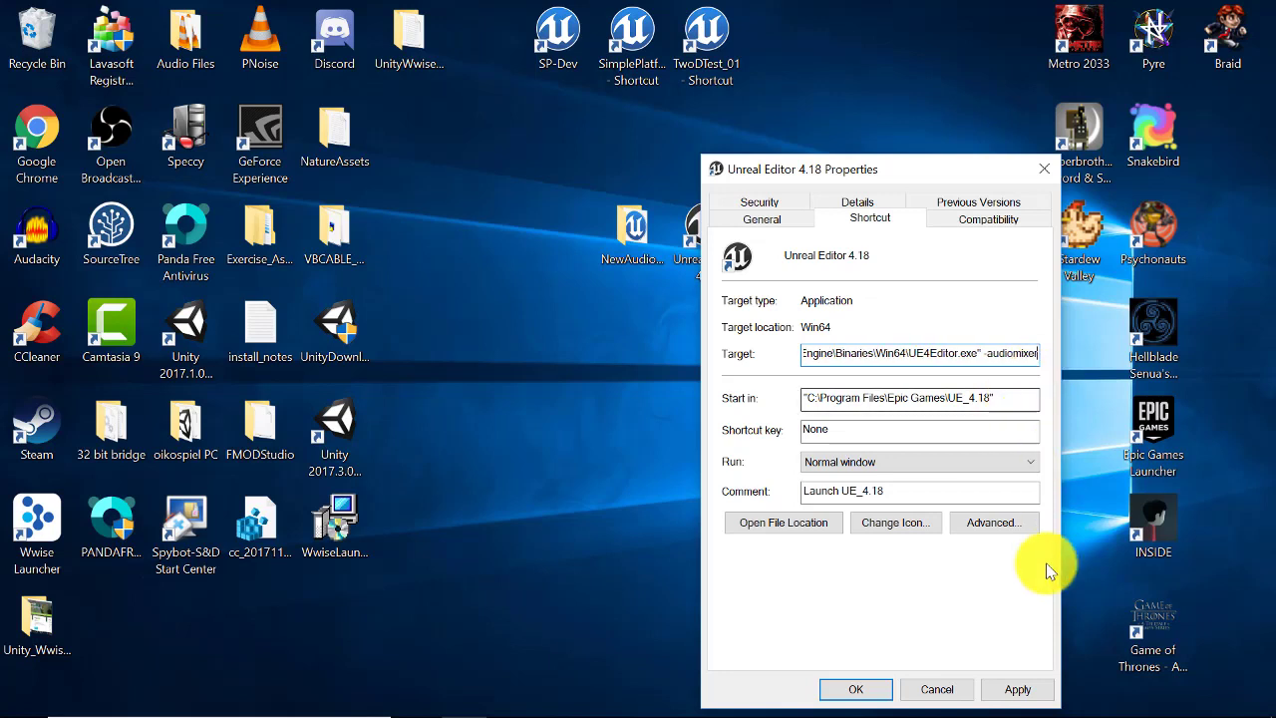
left_click(1018, 689)
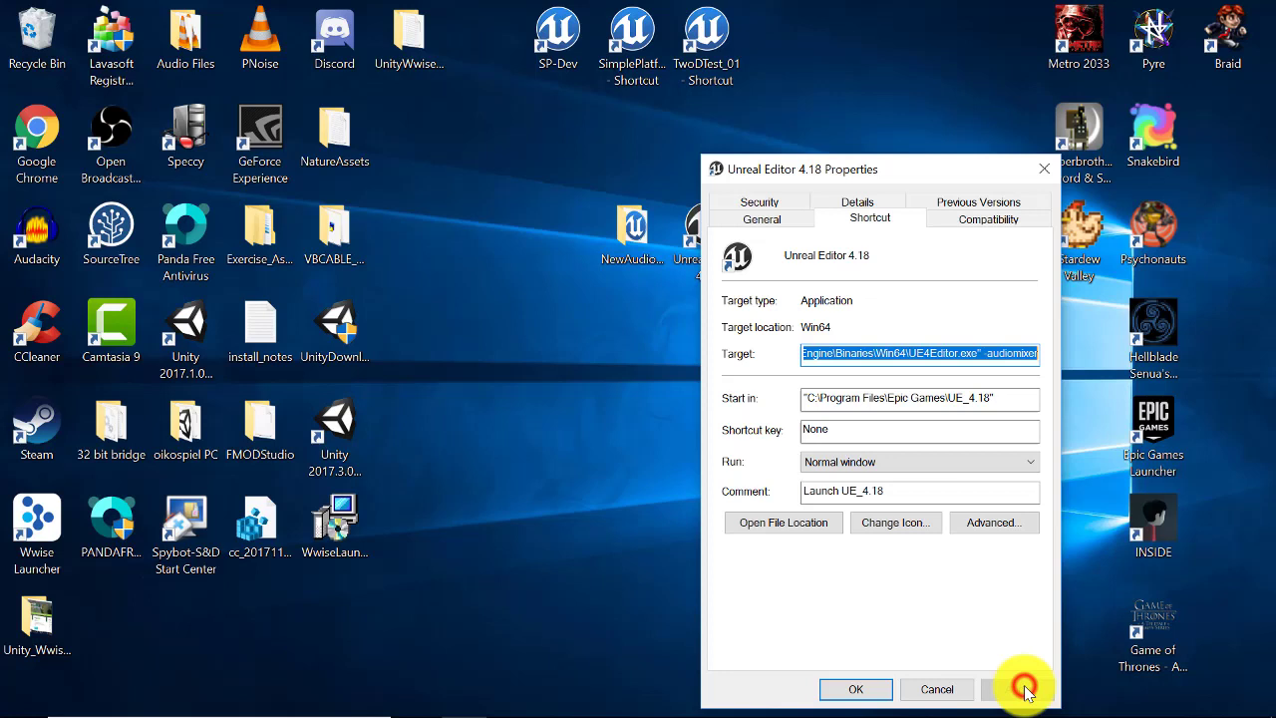
left_click(855, 687)
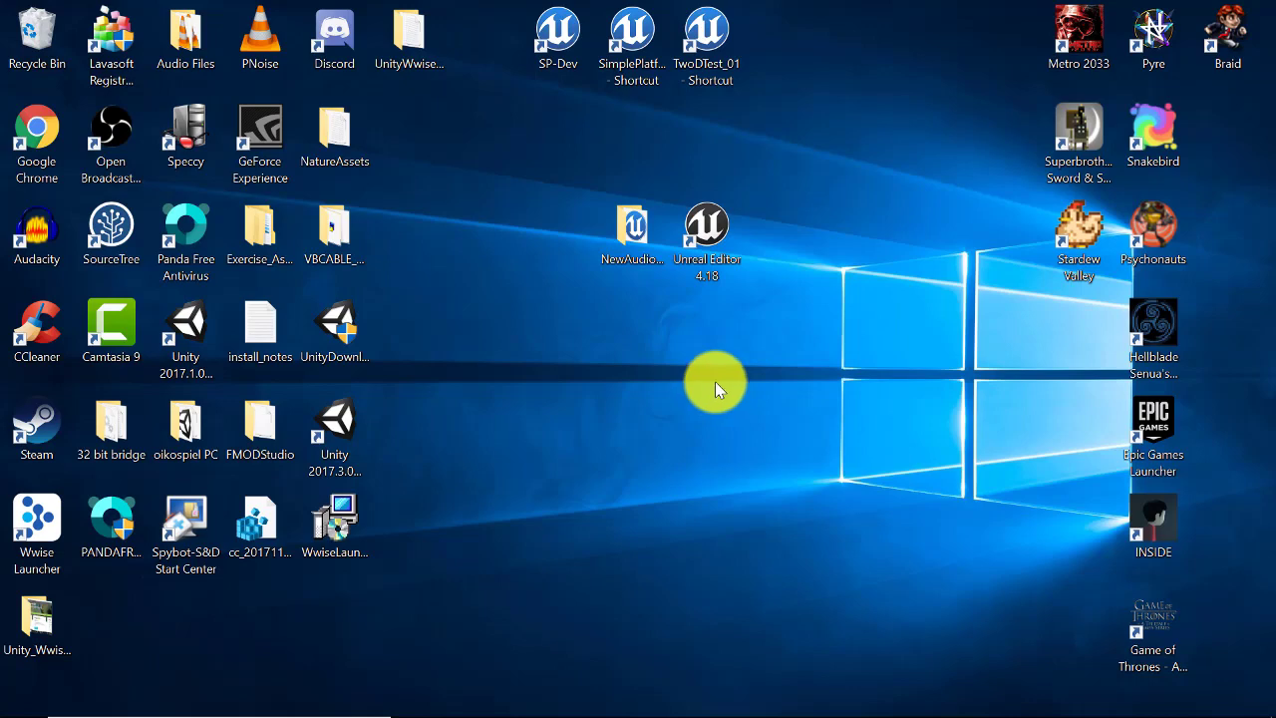
- Open the NewAudioEngine folder and launch its .uproject file in Unreal Editor
double_click(630, 267)
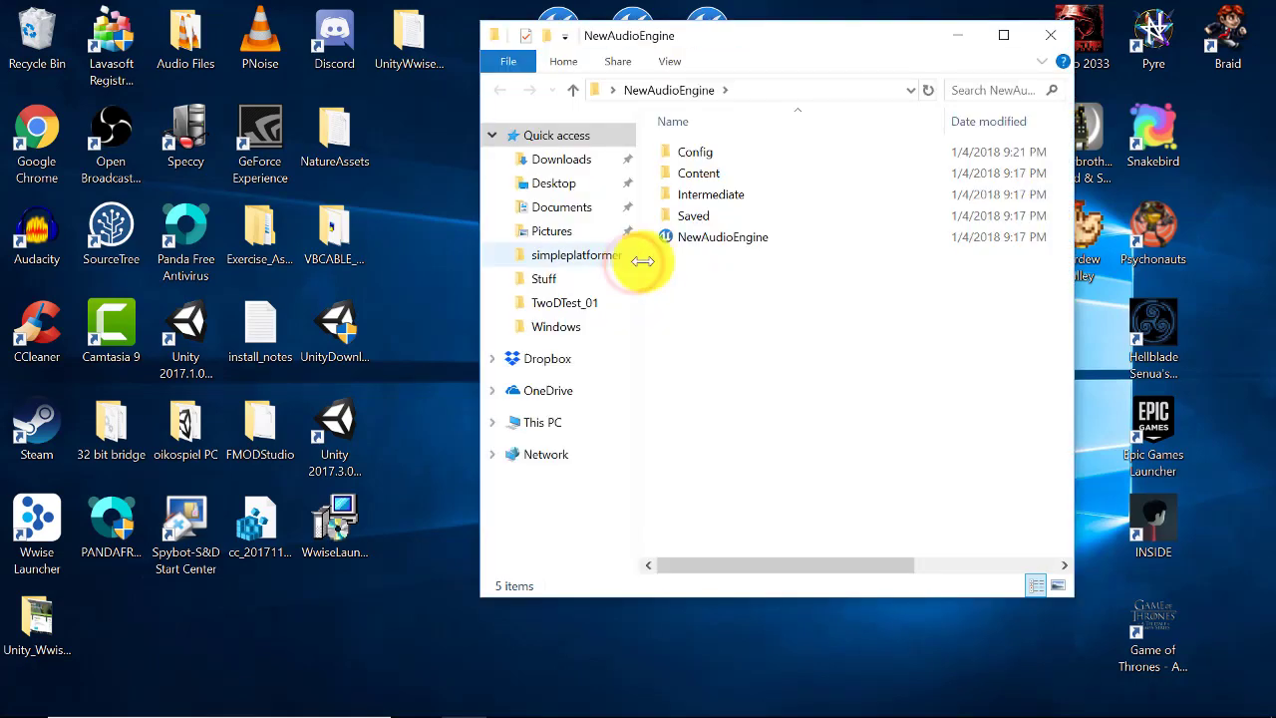
double_click(736, 239)
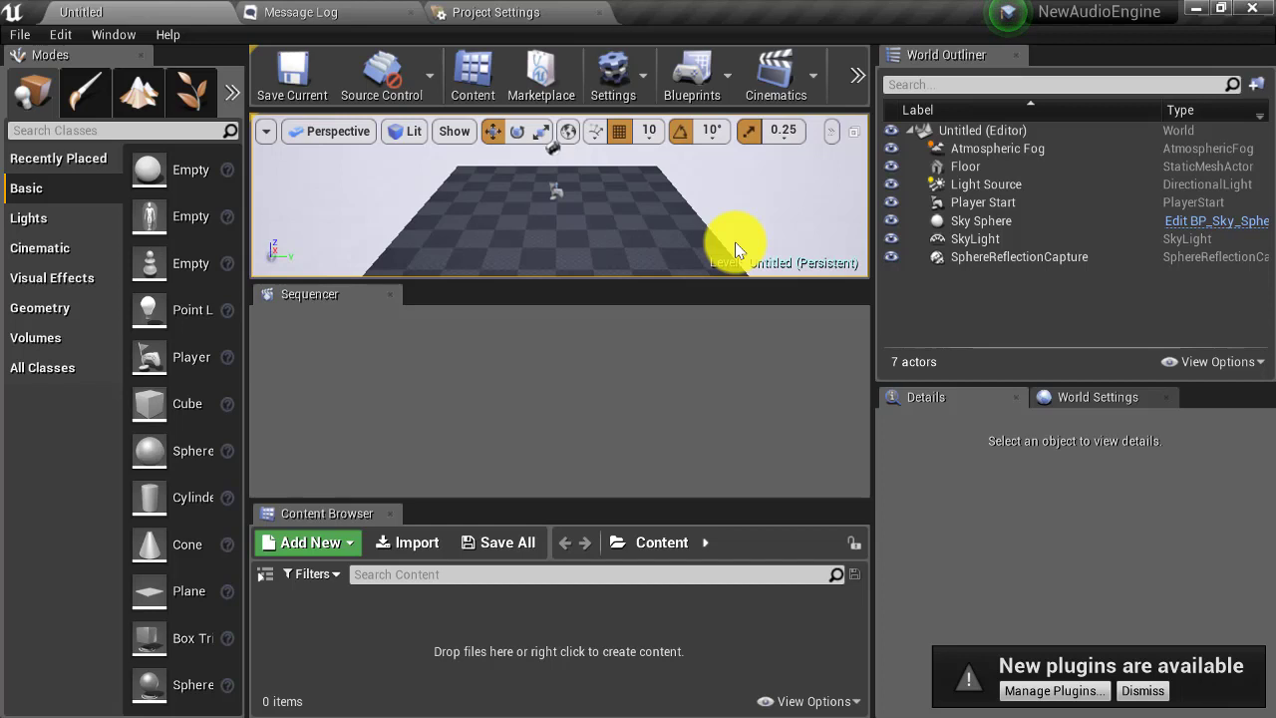
- In Editor Preferences > Level Editor > Miscellaneous, check Allow Background Audio and uncheck Enable Editor Sounds
left_click(512, 370)
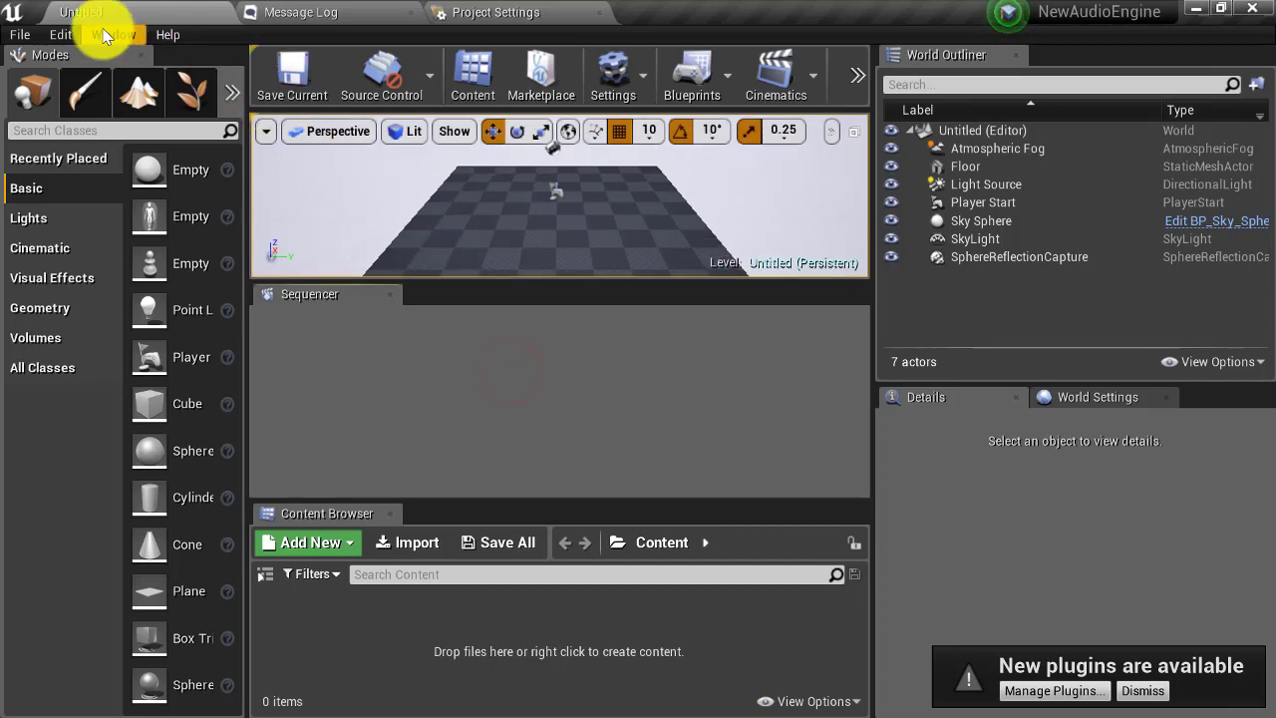
left_click(56, 32)
left_click(175, 294)
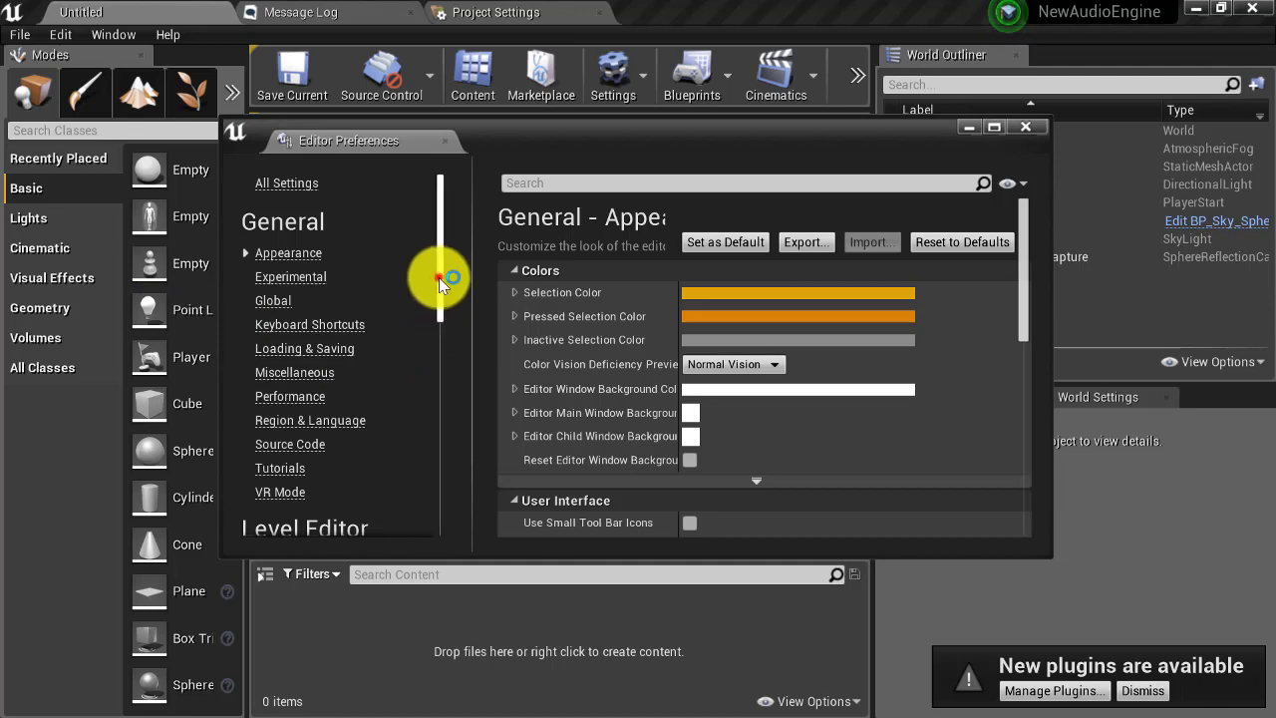
mouse_move(439, 278)
left_mouse_down()
mouse_move(436, 333)
mouse_move(299, 349)
left_mouse_up()
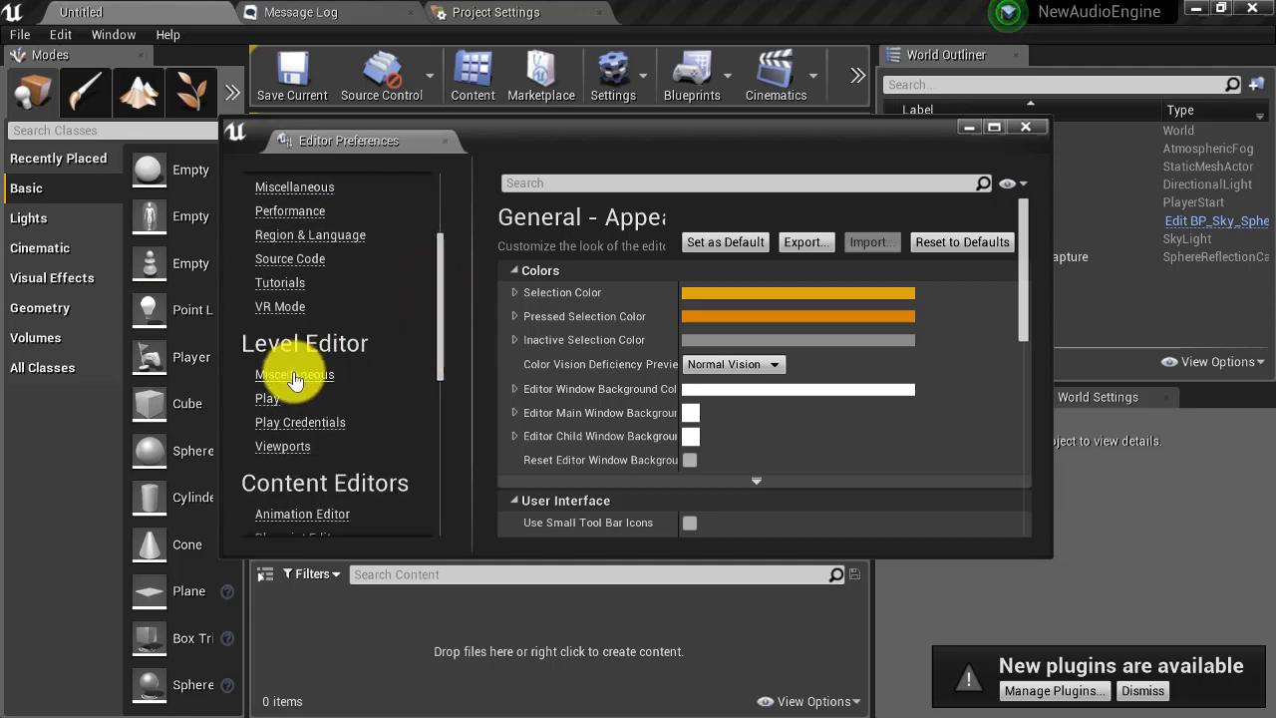
left_click(293, 376)
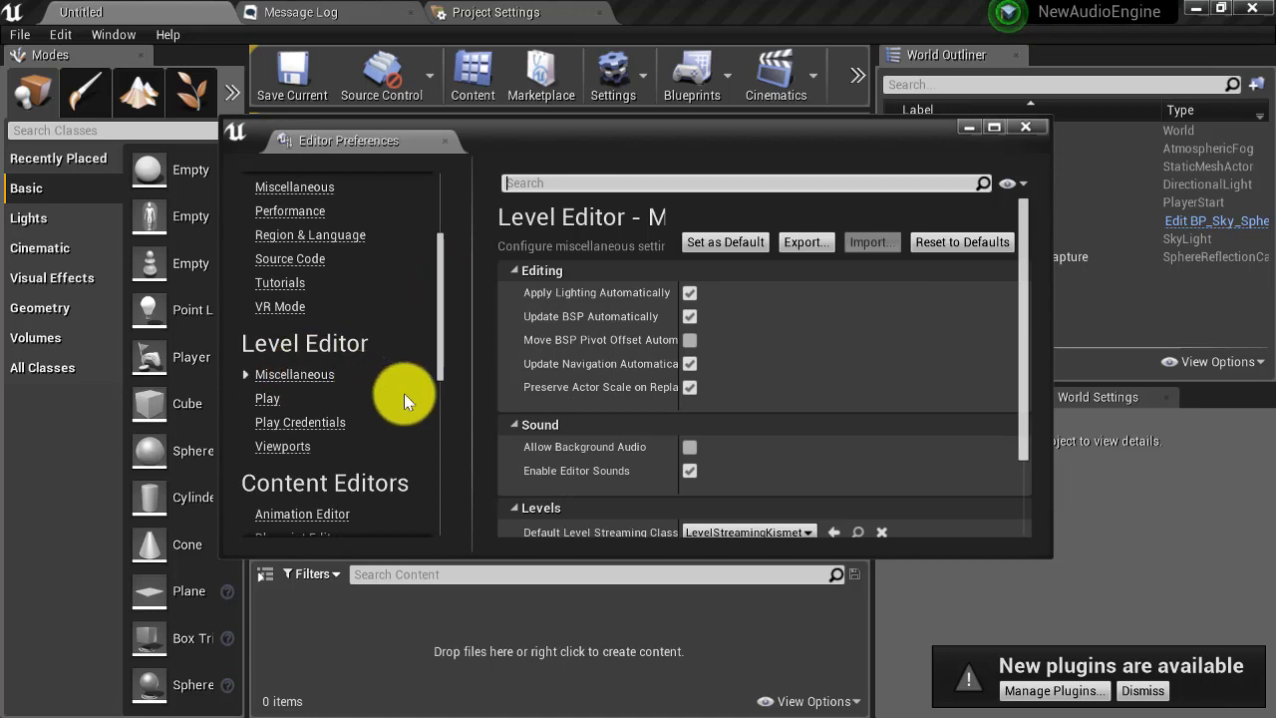
left_click(690, 448)
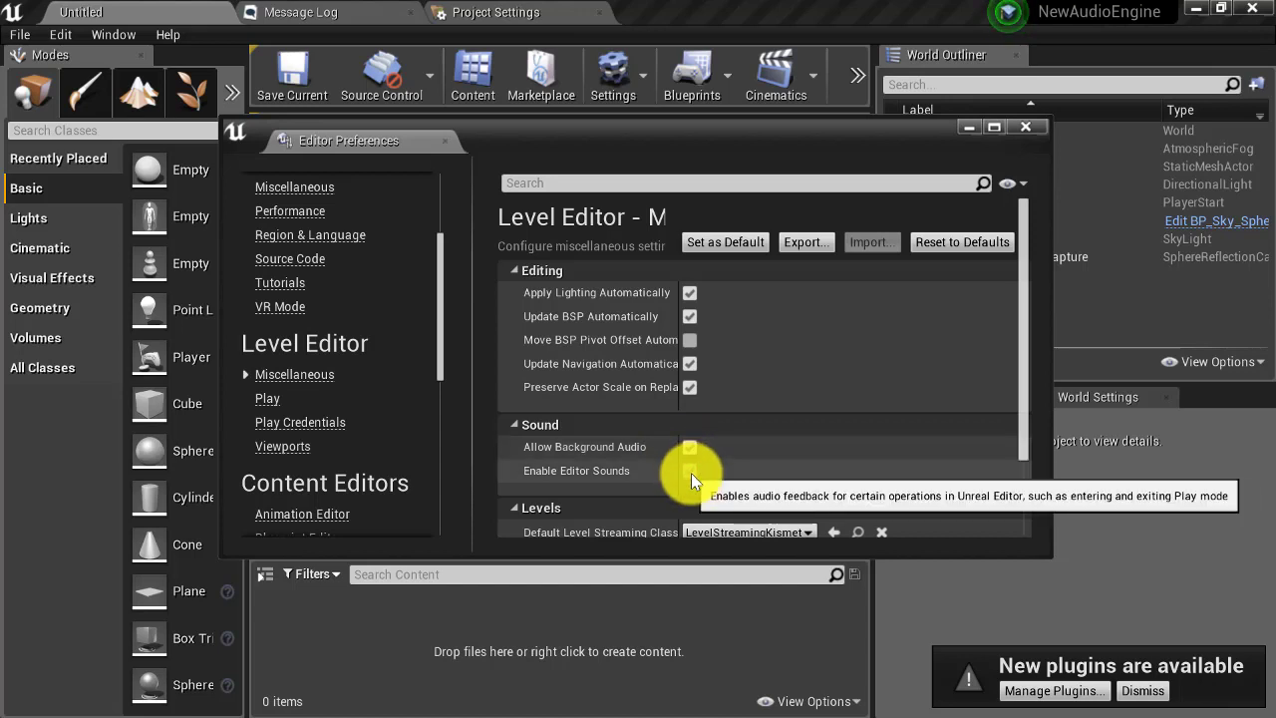
left_click(691, 472)
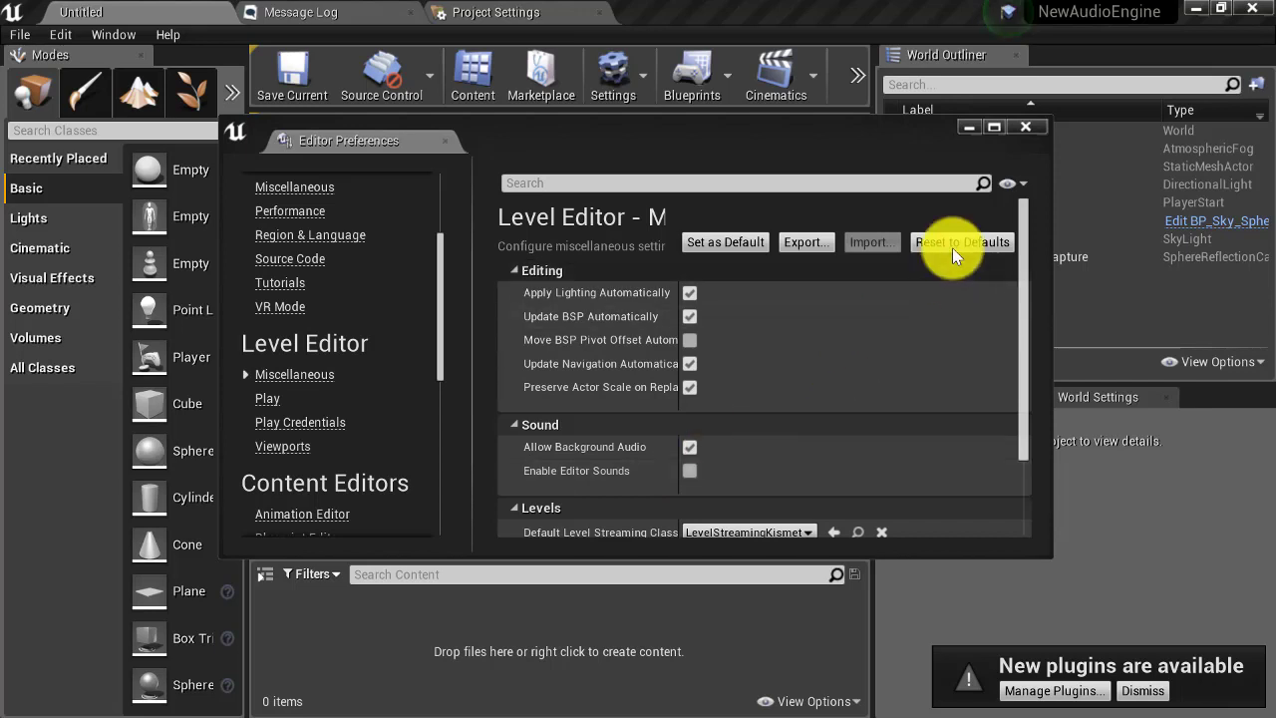
- Uncheck Use Less CPU when in Background under General > Performance, then close Editor Preferences
left_click(440, 271)
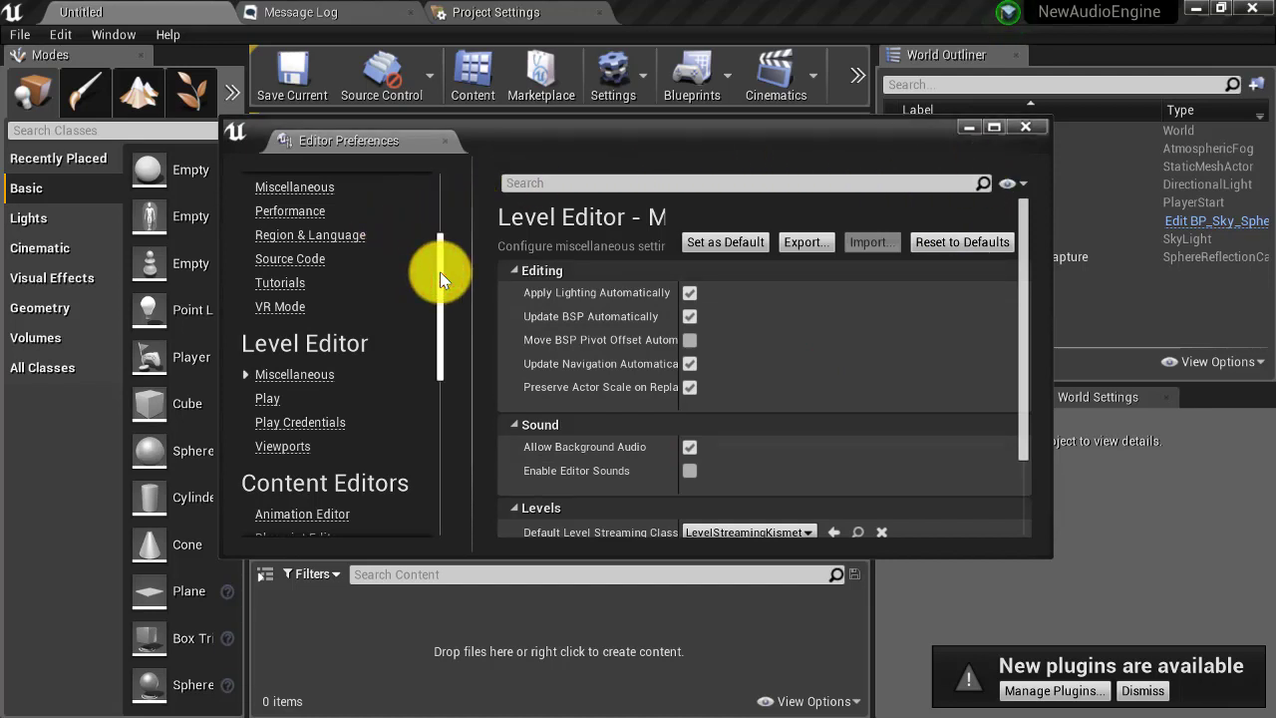
left_click_drag(440, 271, 446, 200)
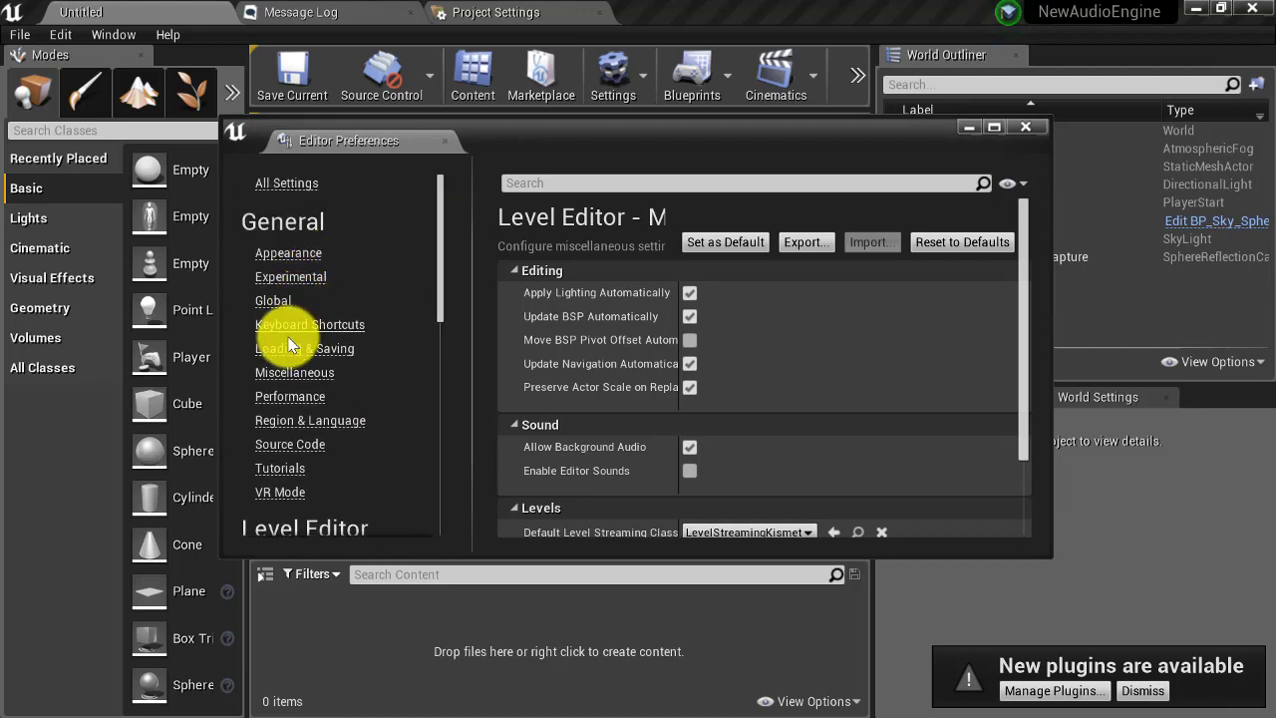
left_click(300, 401)
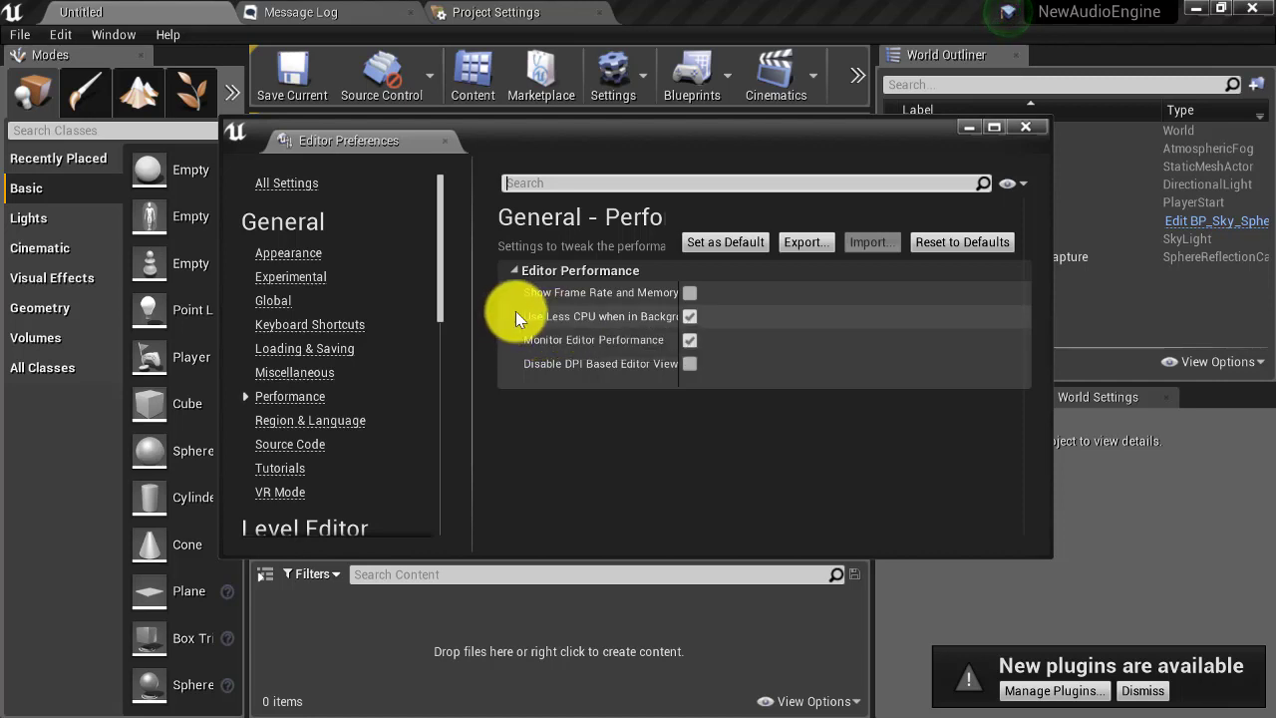
left_click(689, 317)
left_click_drag(681, 334, 765, 335)
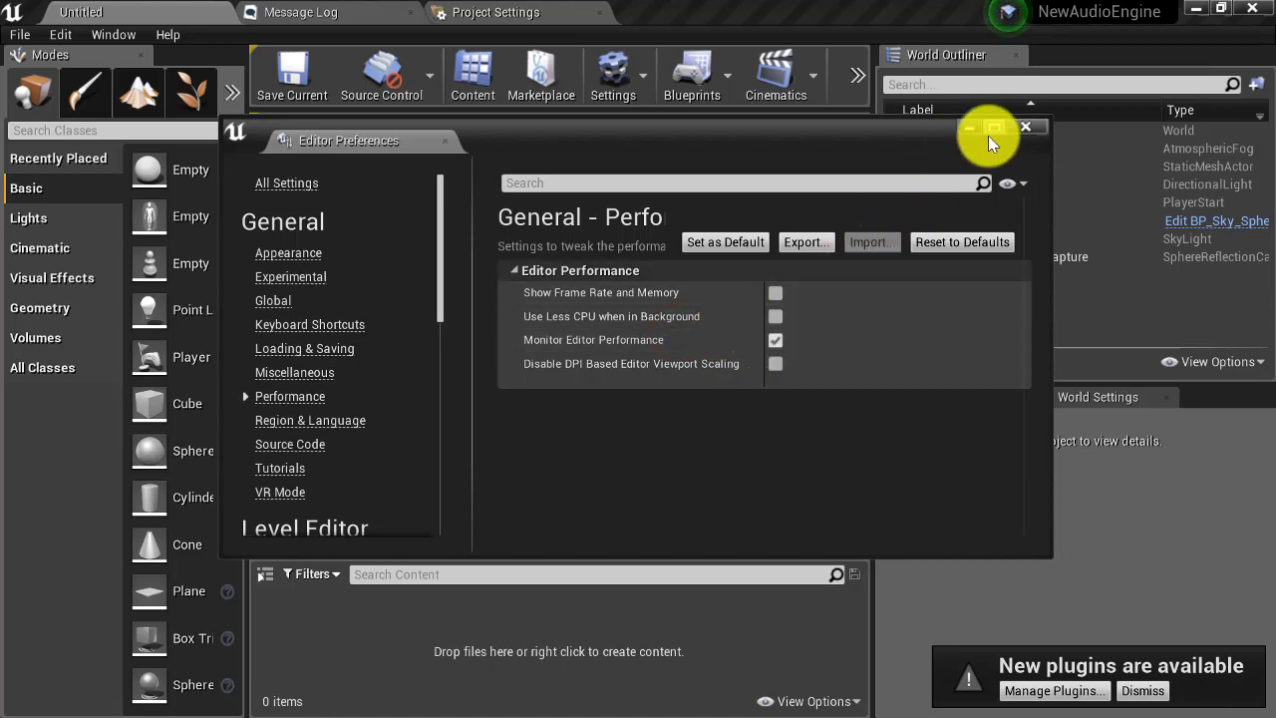
left_click(1022, 130)
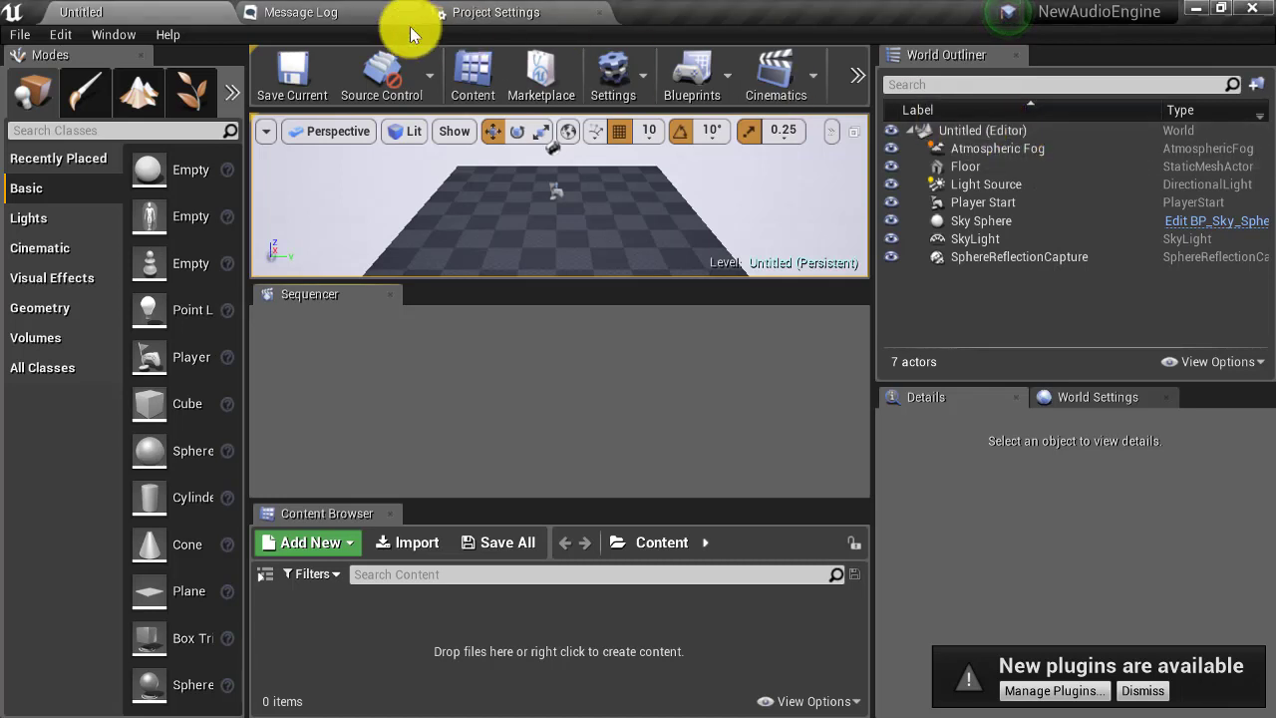
- Enable the beta Sound Utilities plugin under Plugins > Built-In > Audio, accepting the warning
left_click(62, 38)
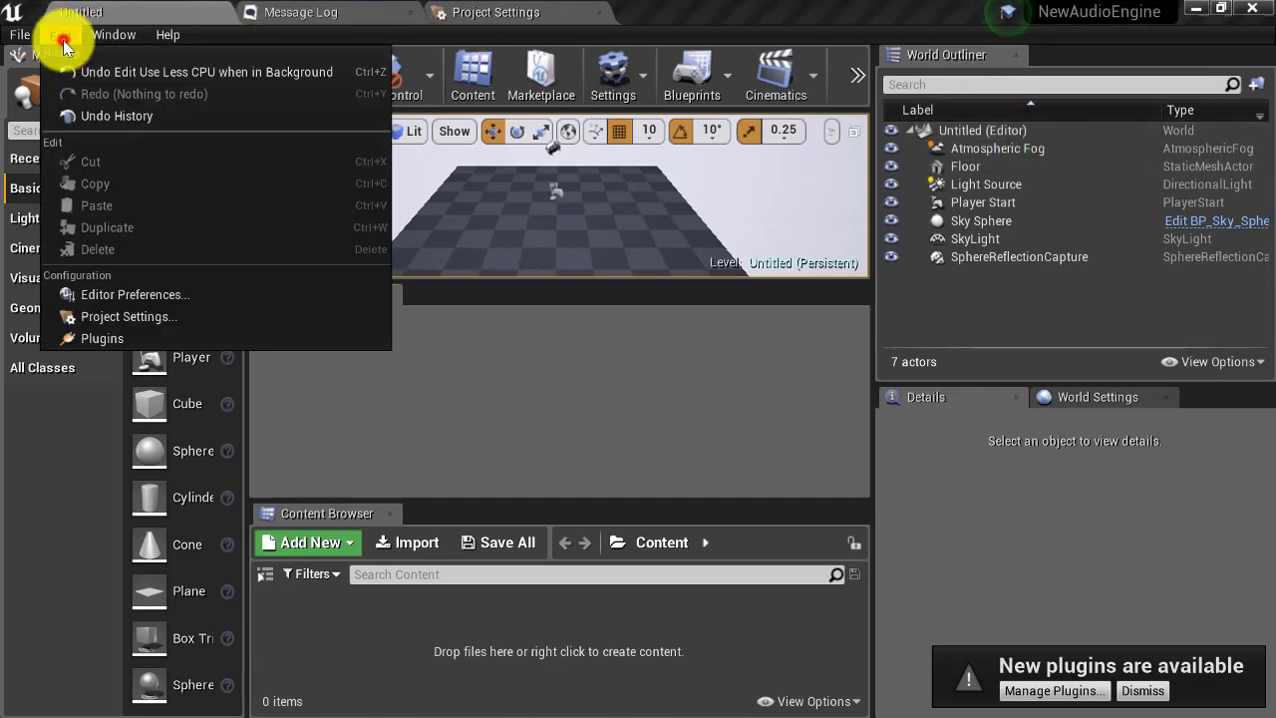
left_click(129, 337)
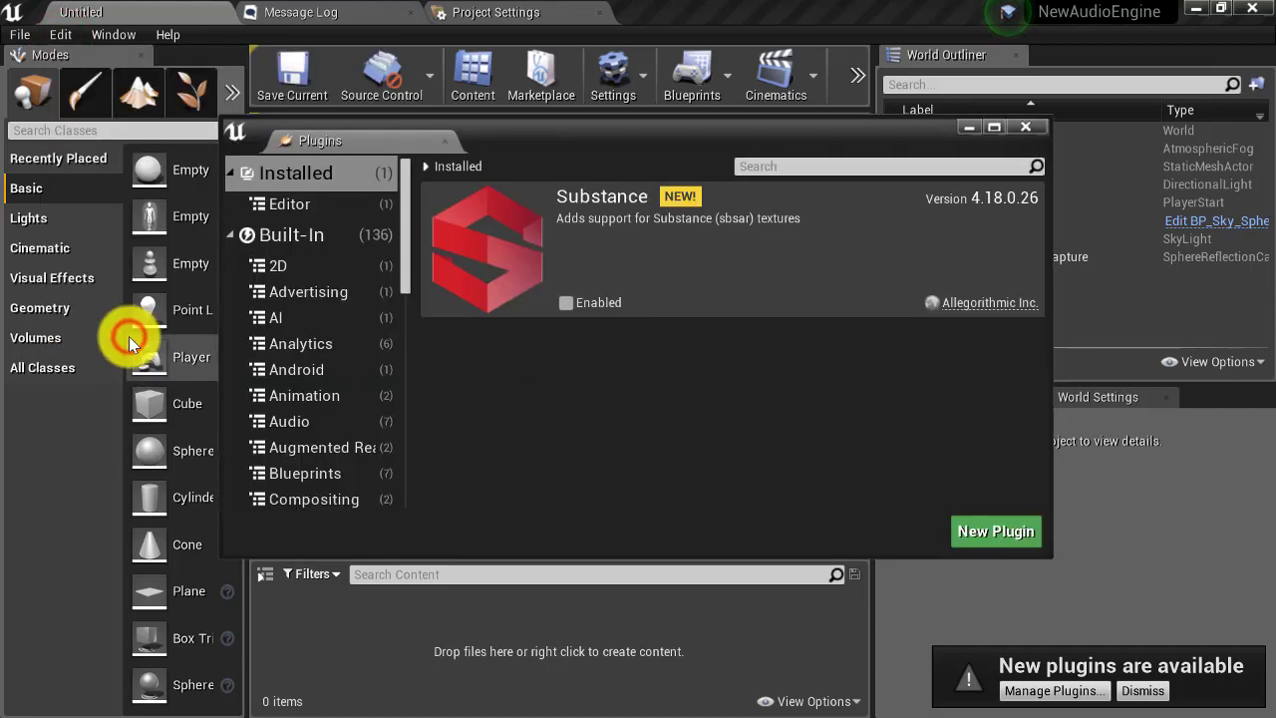
left_click(351, 421)
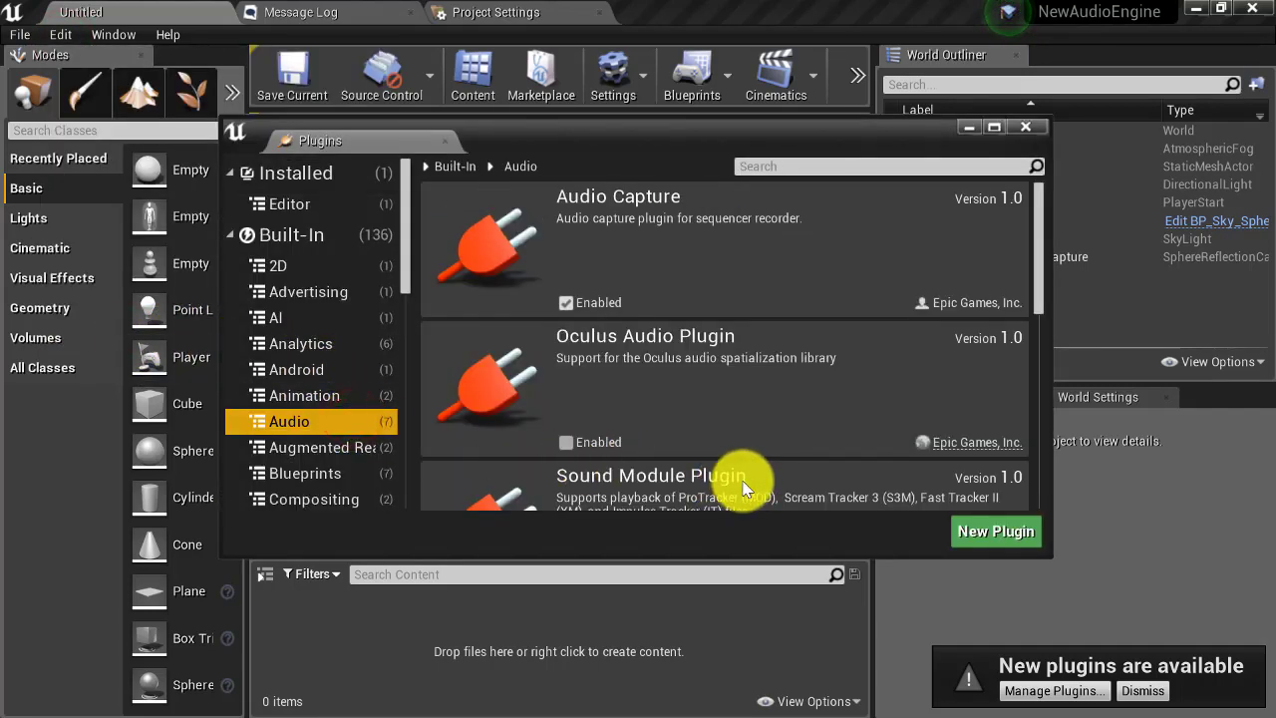
scroll(743, 483, "down", 2)
scroll(743, 487, "down", 3)
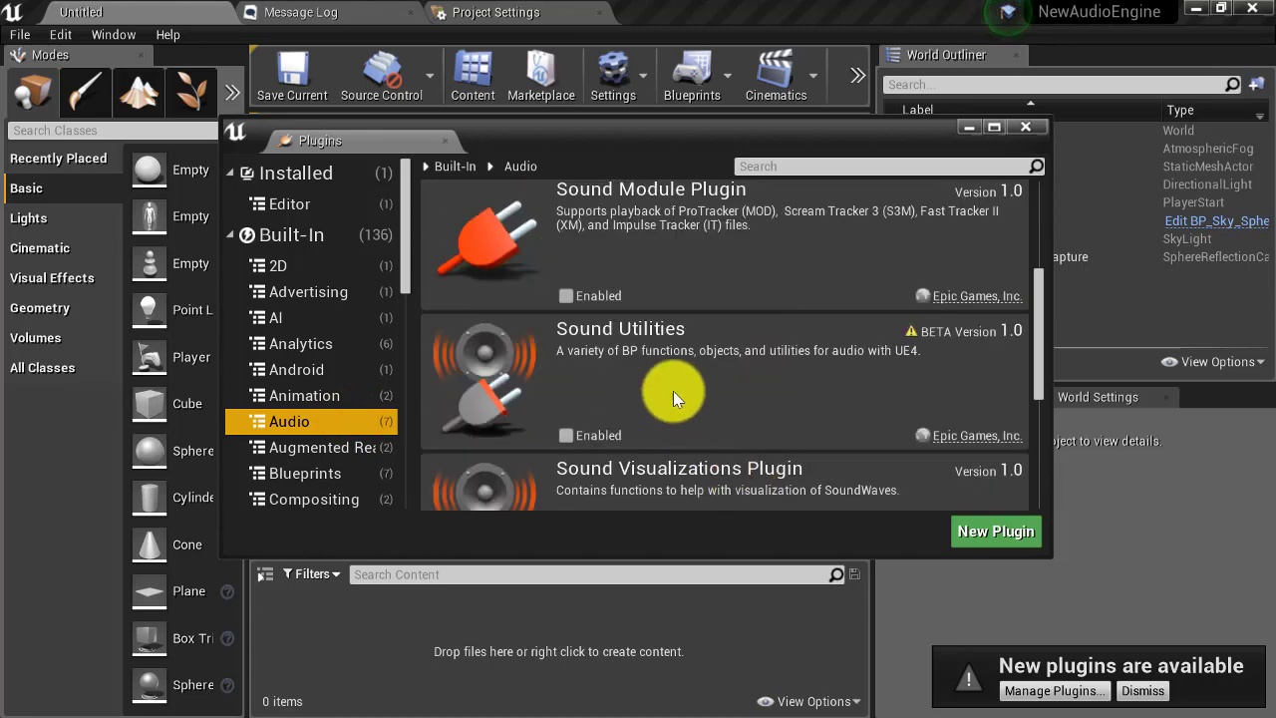
left_click(565, 434)
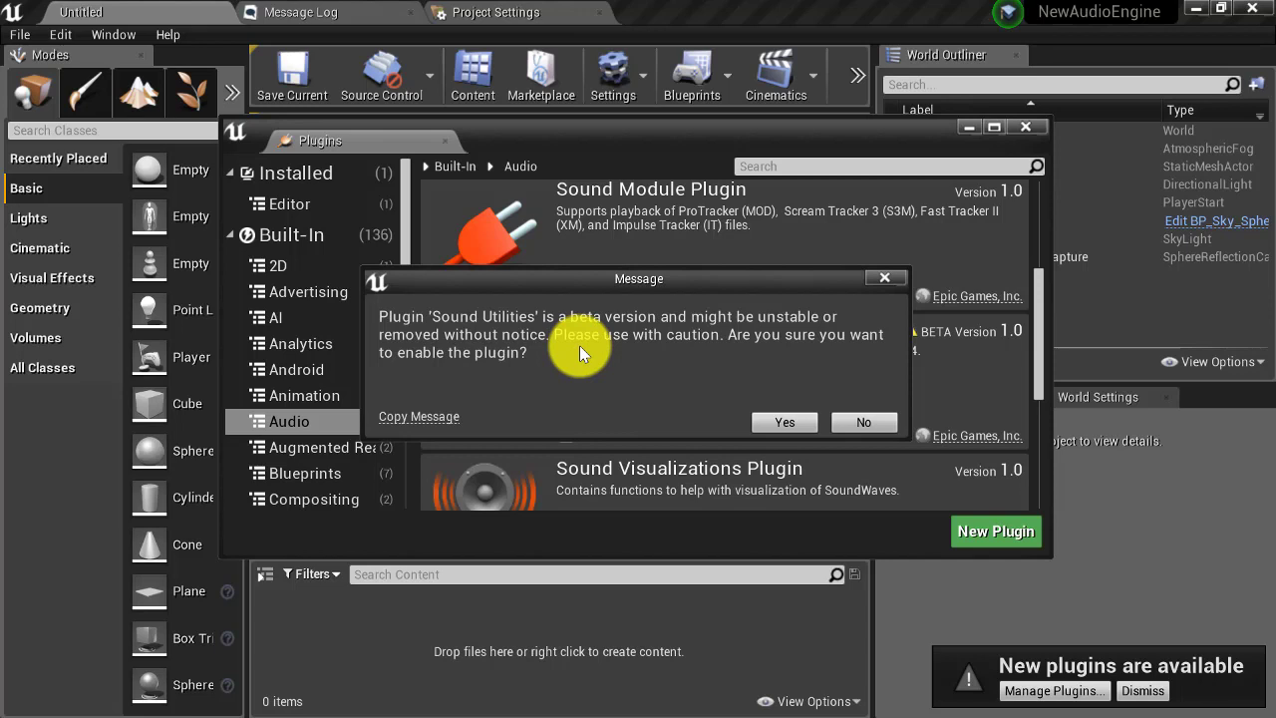
left_click(771, 415)
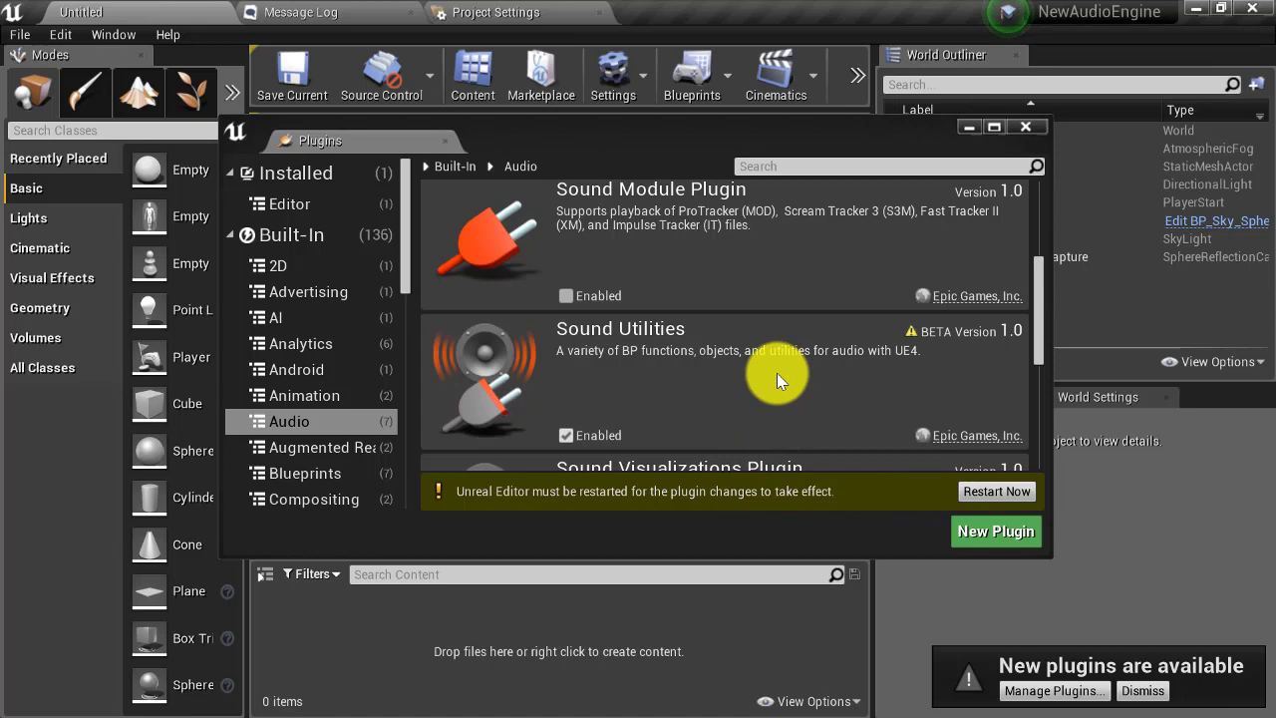
- Enable the beta Synthesis plugin, accept its warning, and restart the editor
scroll(776, 372, "down", 6)
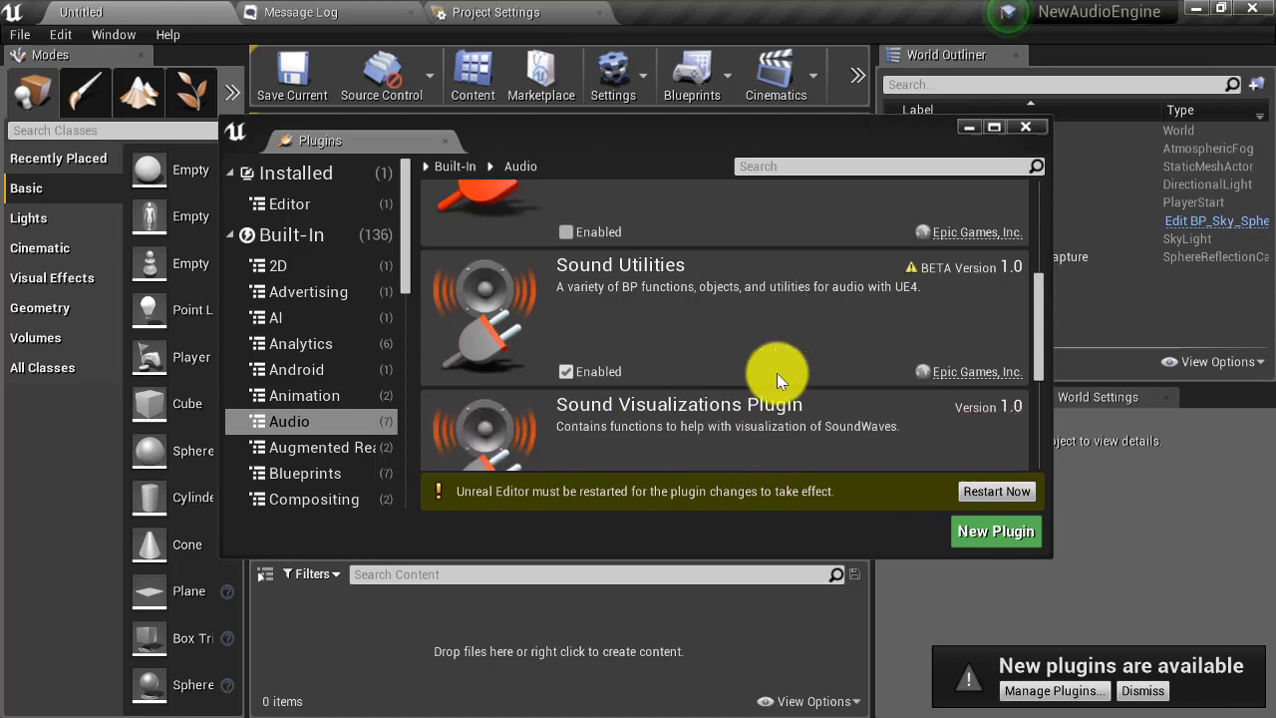
scroll(776, 372, "down", 2)
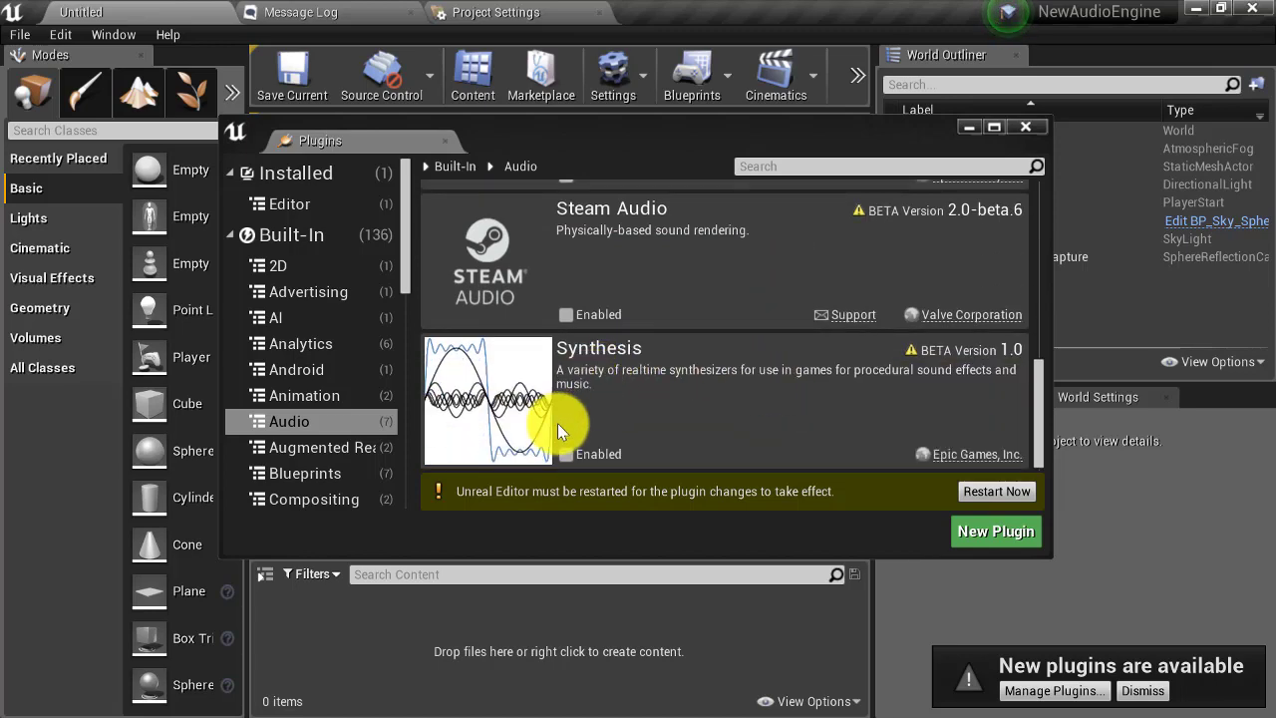
left_click(566, 453)
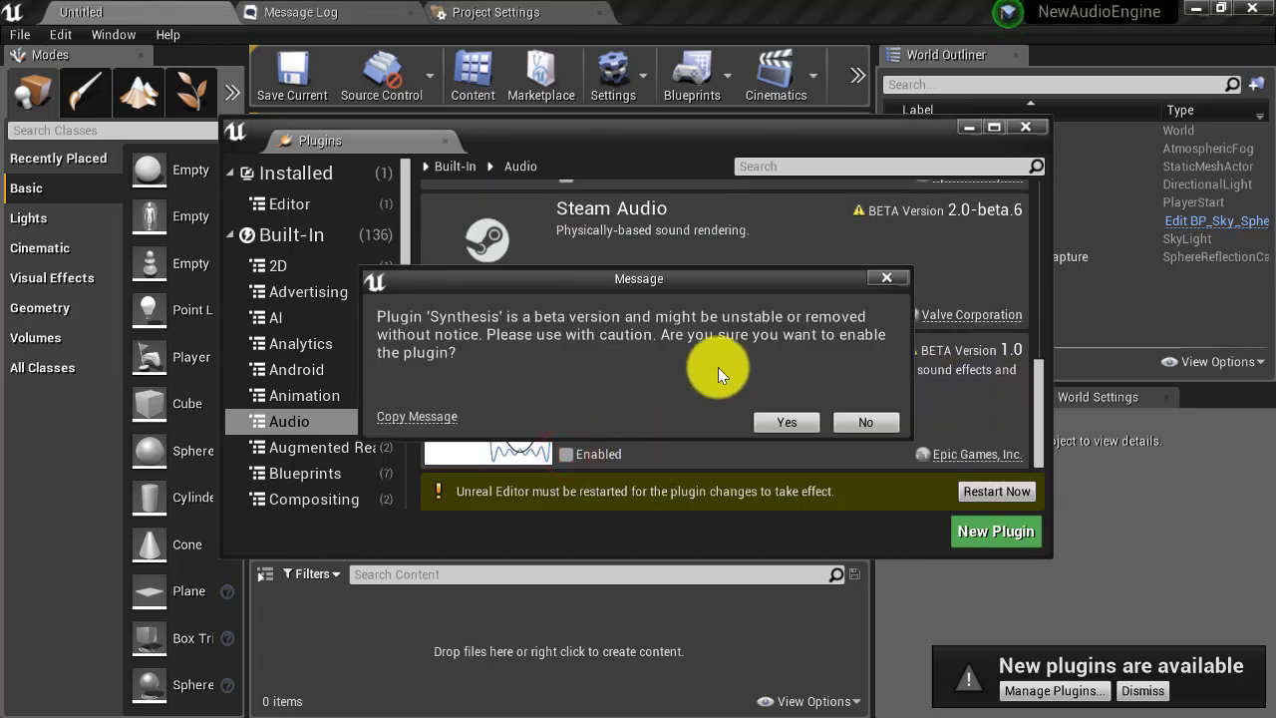
left_click(783, 417)
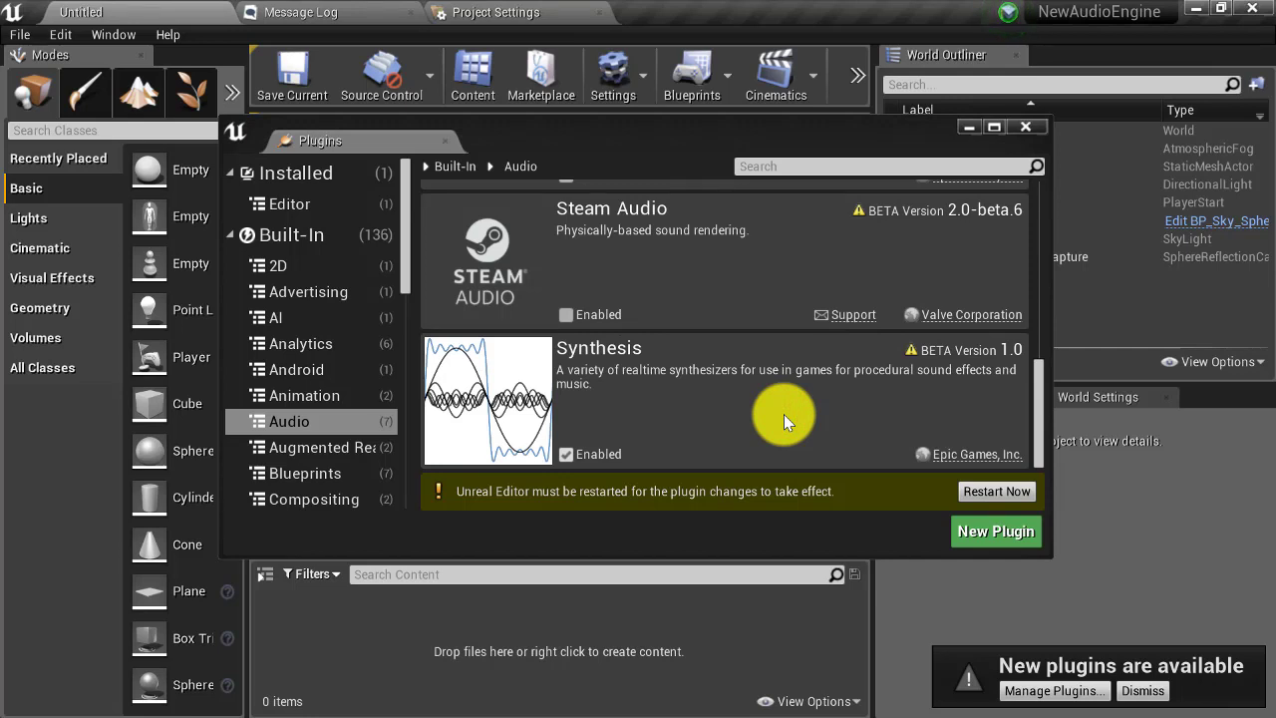
left_click(990, 493)
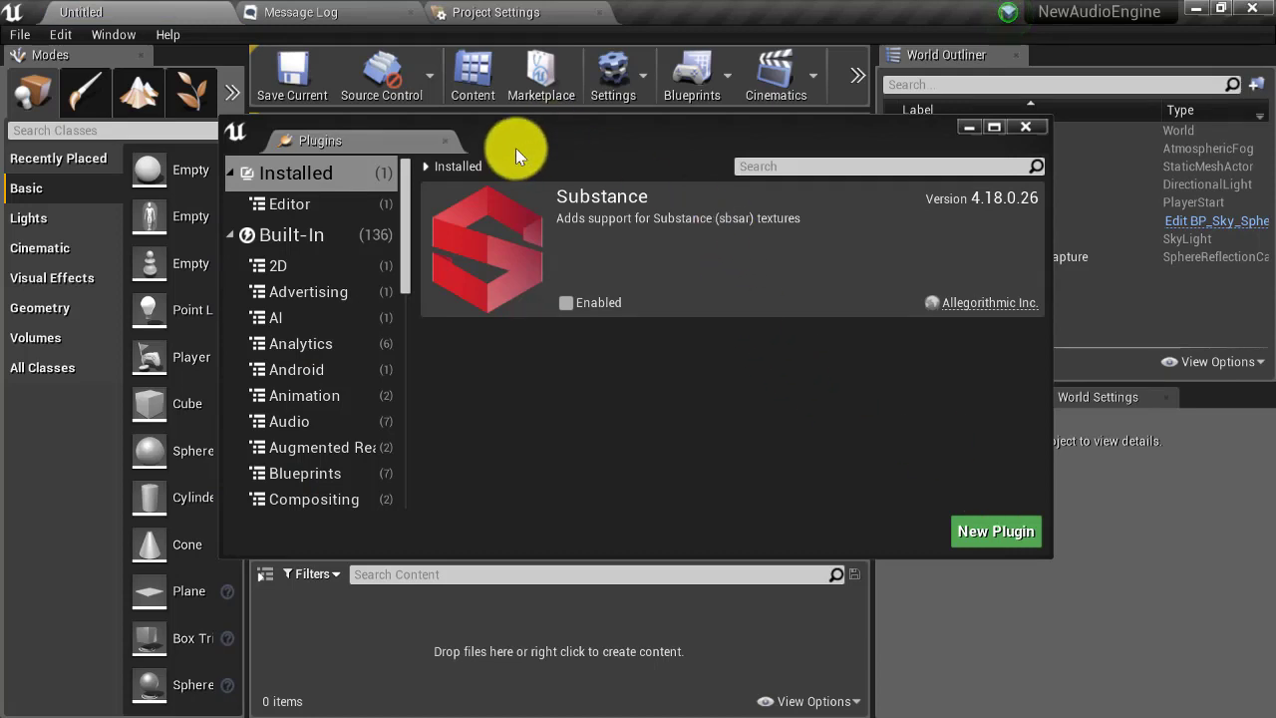
- List the Built-In > Audio plugins and scroll down to check Sound Utilities and Synthesis are enabled
left_click(321, 427)
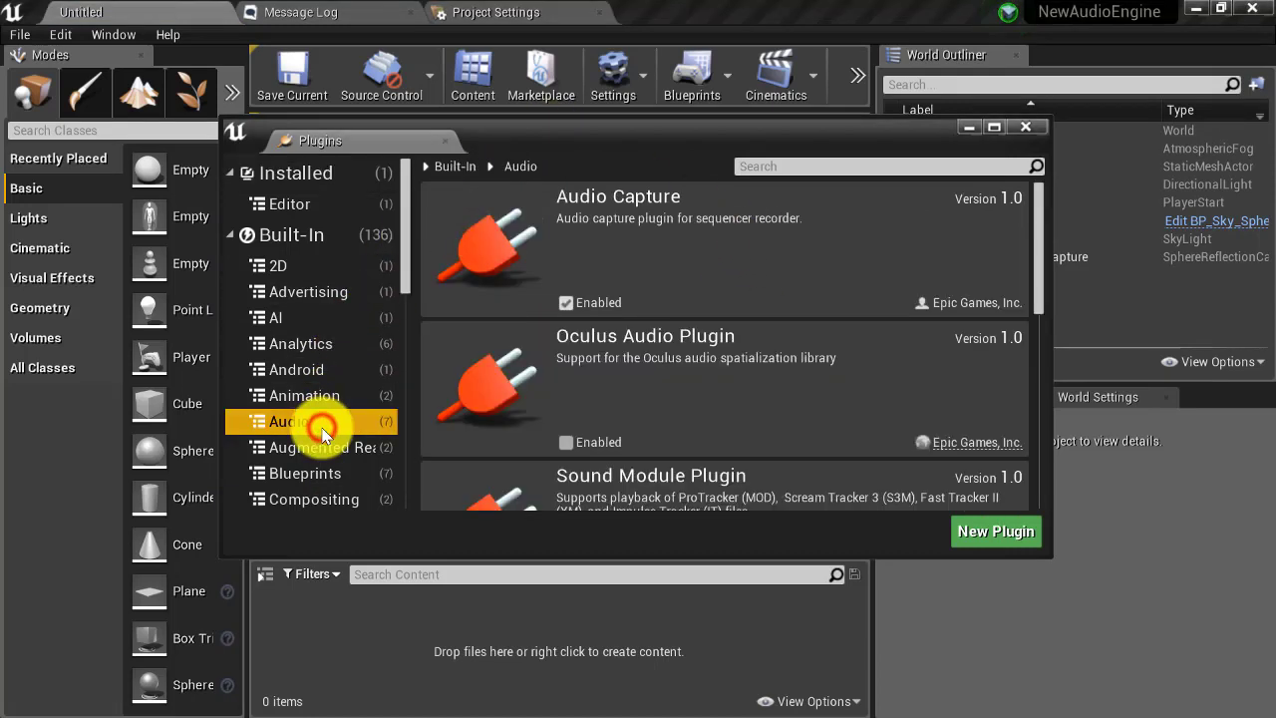
scroll(650, 326, "down", 3)
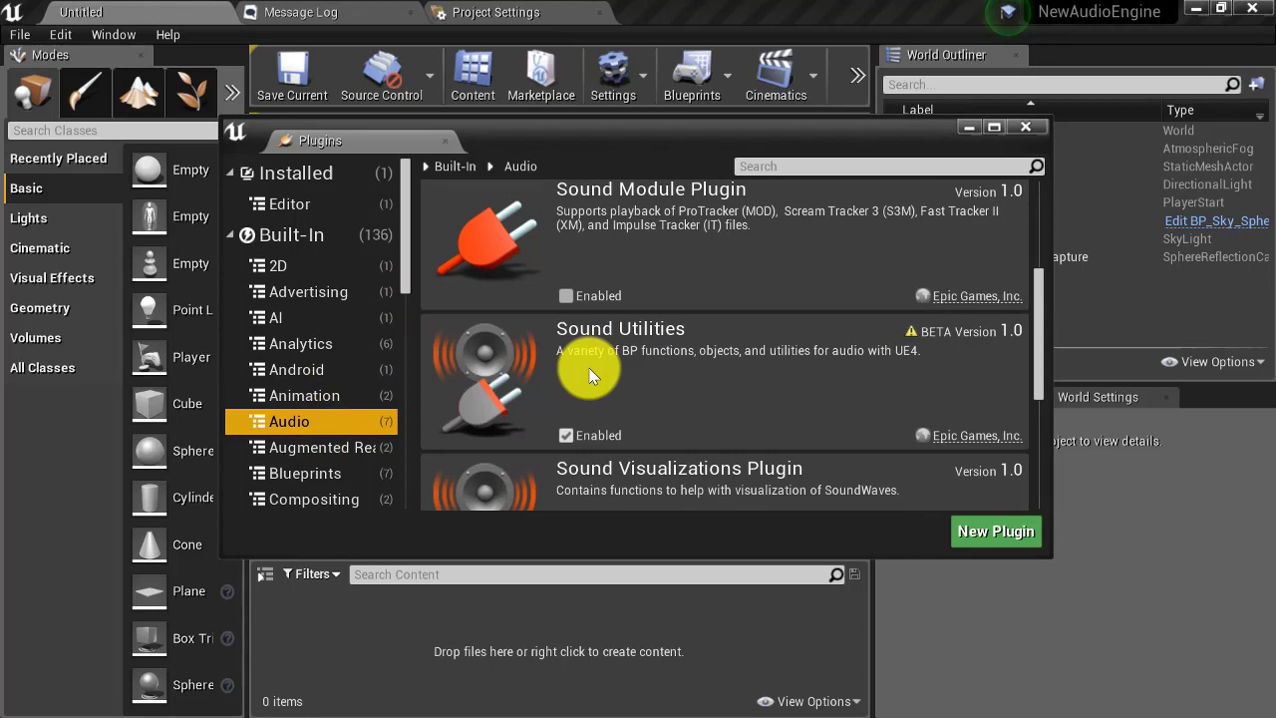
scroll(588, 374, "down", 5)
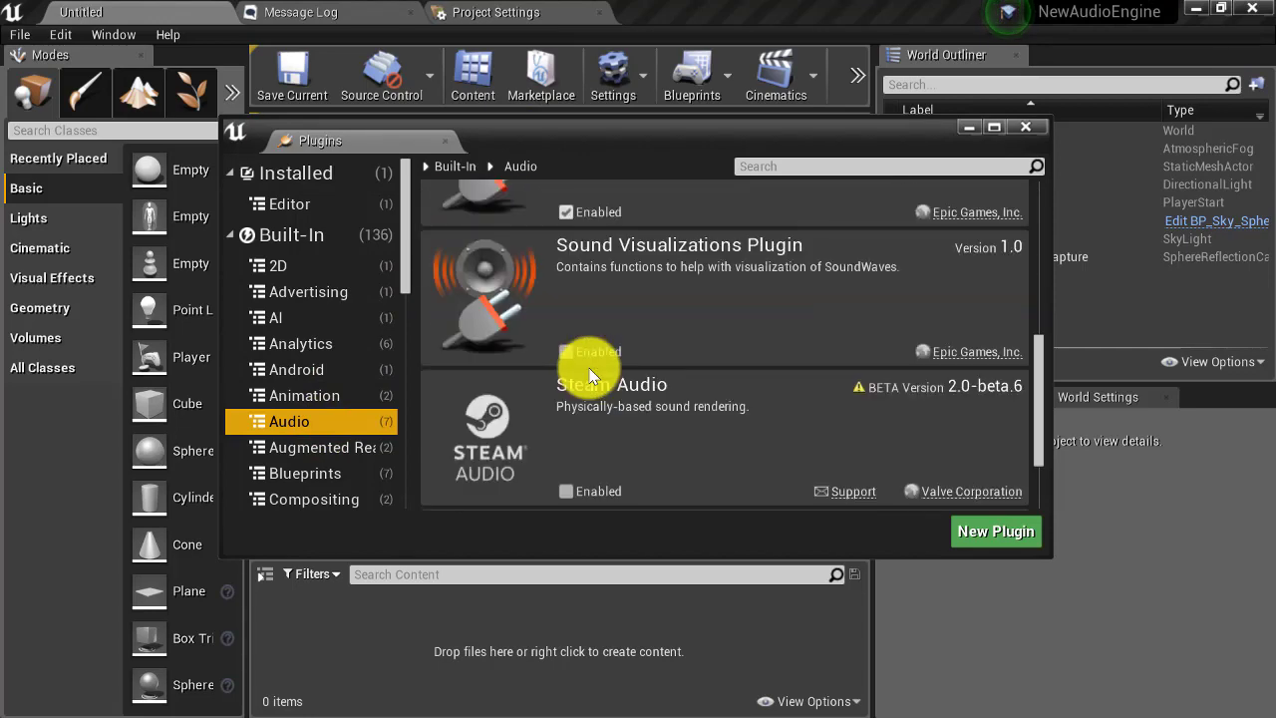